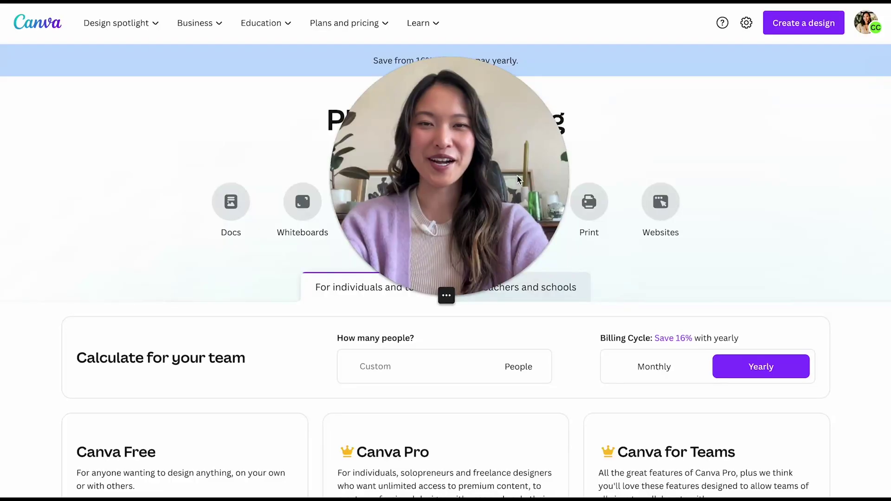
Scroll and drag around the open page to review its content.
mouse_move(458, 285)
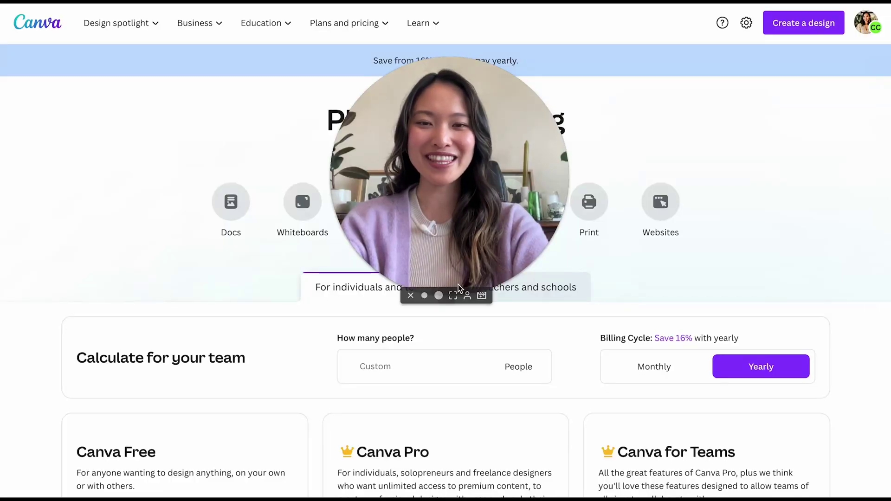
click(424, 296)
drag(394, 247, 91, 150)
scroll(682, 199, down, 3)
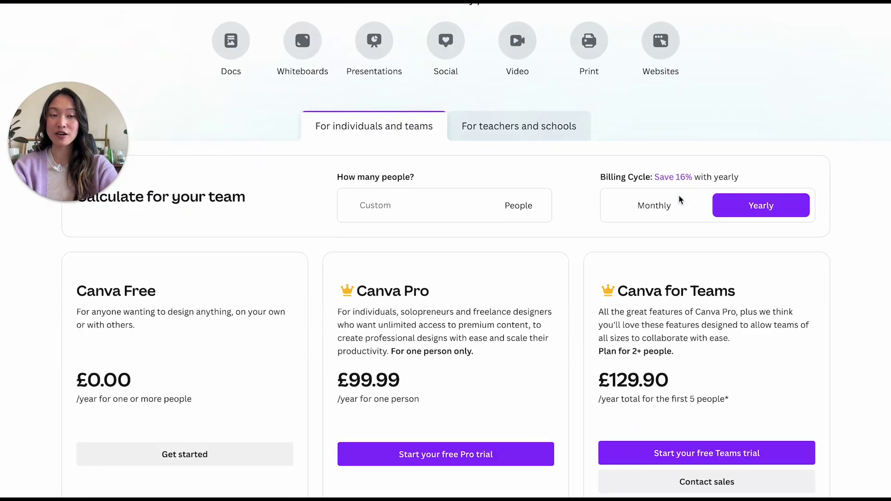
scroll(681, 199, down, 2)
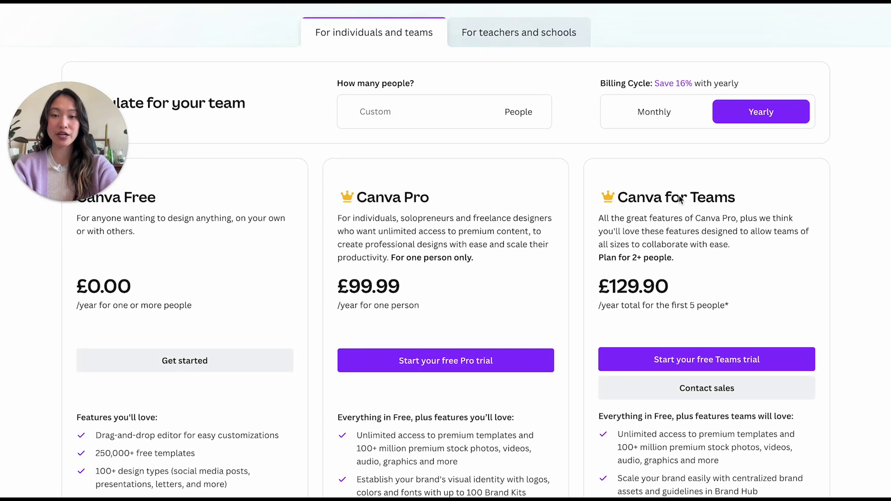
drag(87, 173, 88, 101)
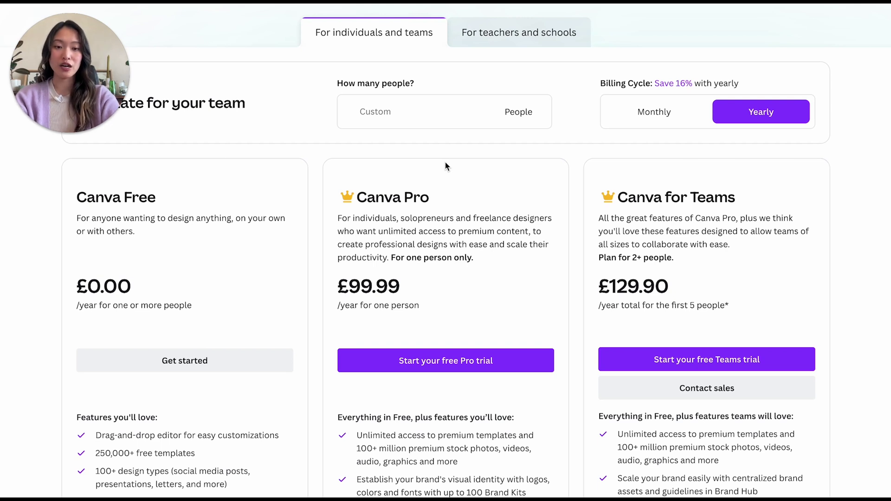
scroll(445, 163, down, 1)
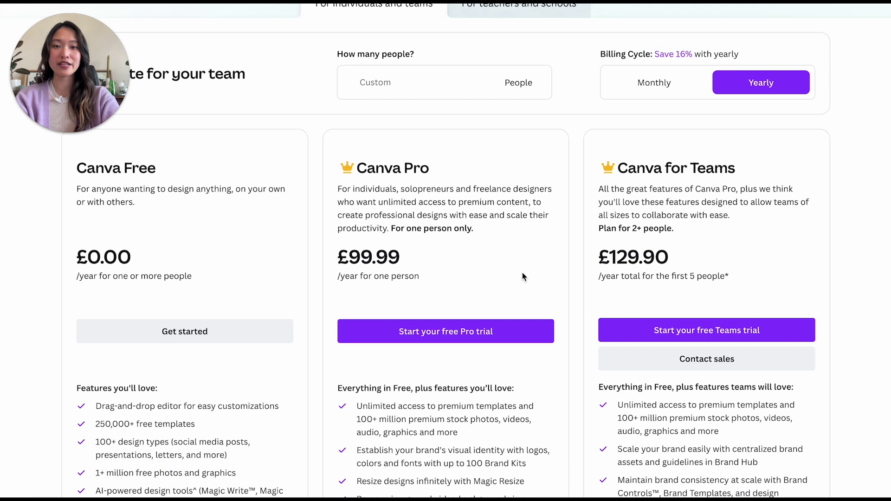
scroll(506, 221, down, 1)
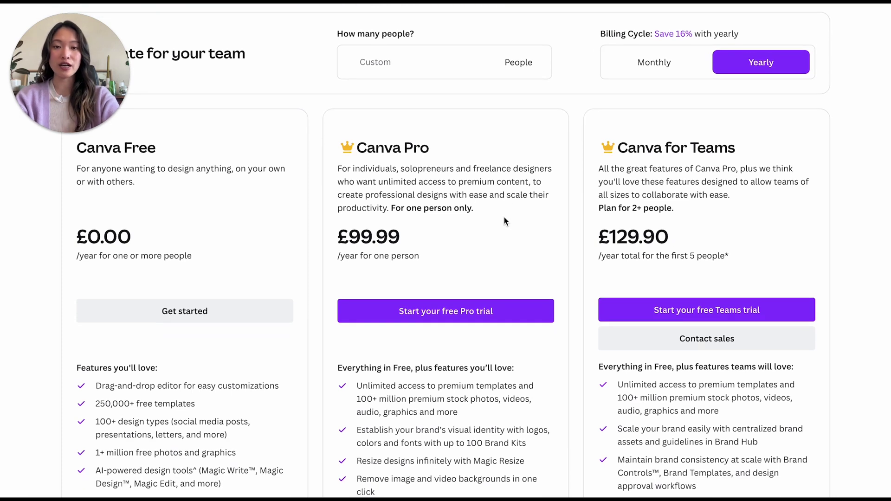
scroll(506, 221, down, 2)
scroll(506, 221, up, 1)
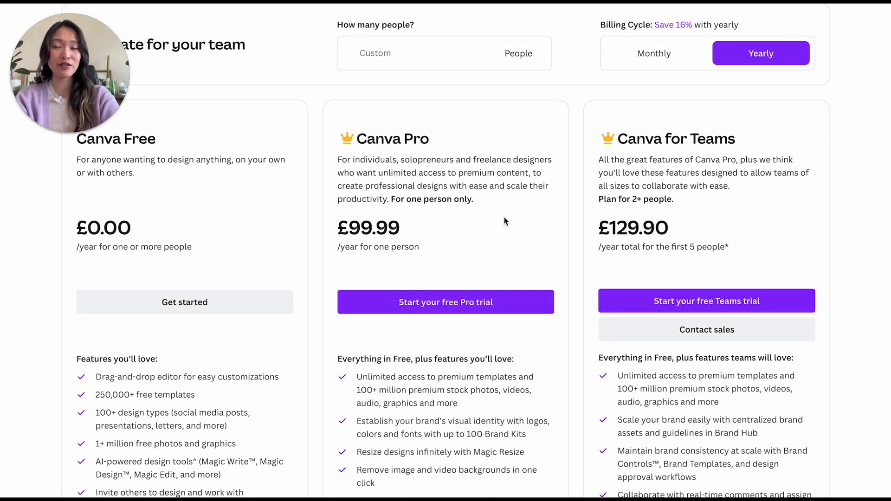
scroll(505, 221, down, 1)
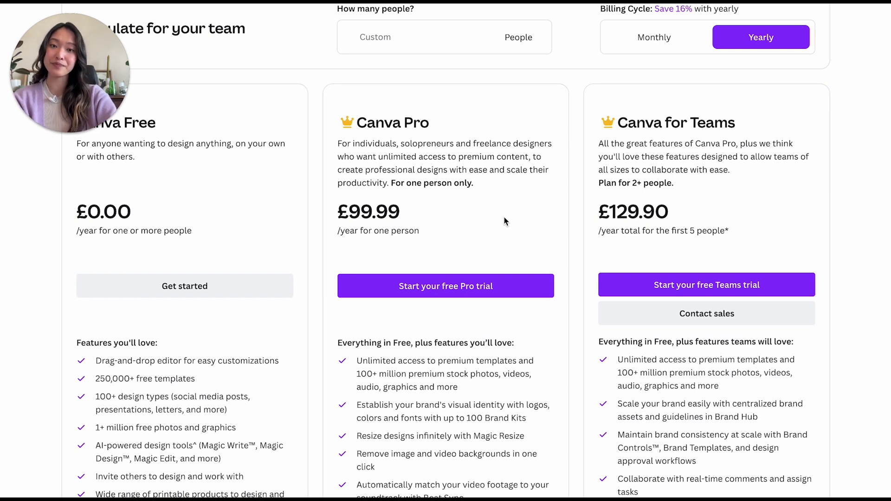
scroll(504, 223, up, 7)
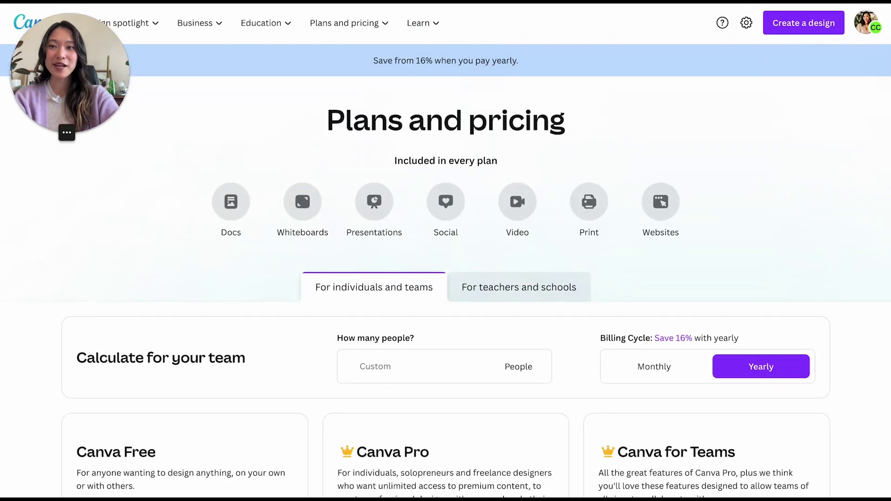
From the home page's Brand Hub, add a new brand kit named 'Strong Core Mama'.
click(28, 23)
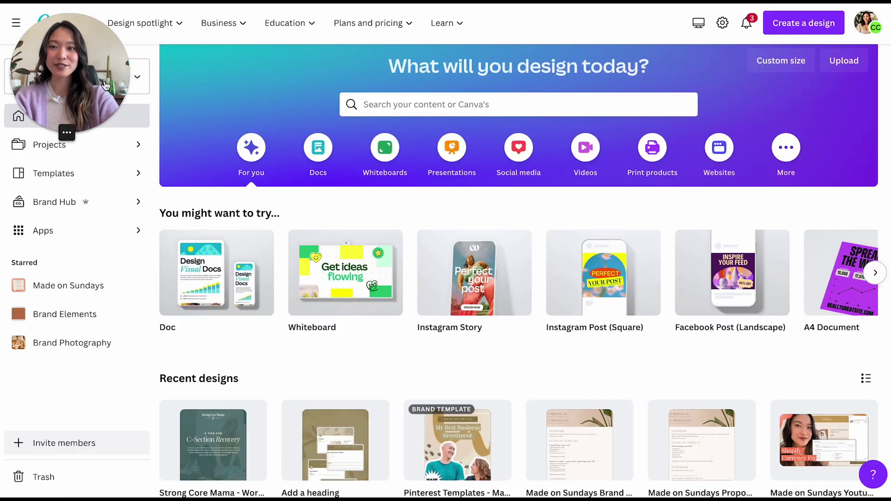
drag(106, 85, 105, 429)
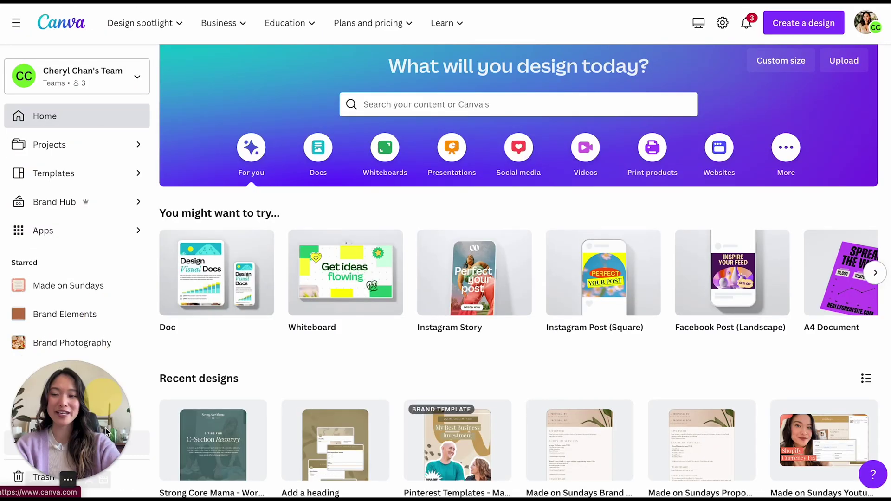
click(88, 210)
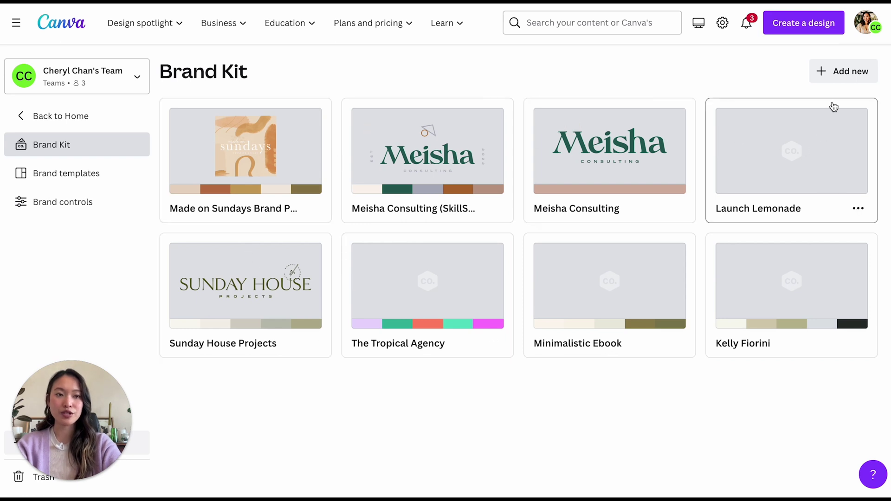
click(846, 73)
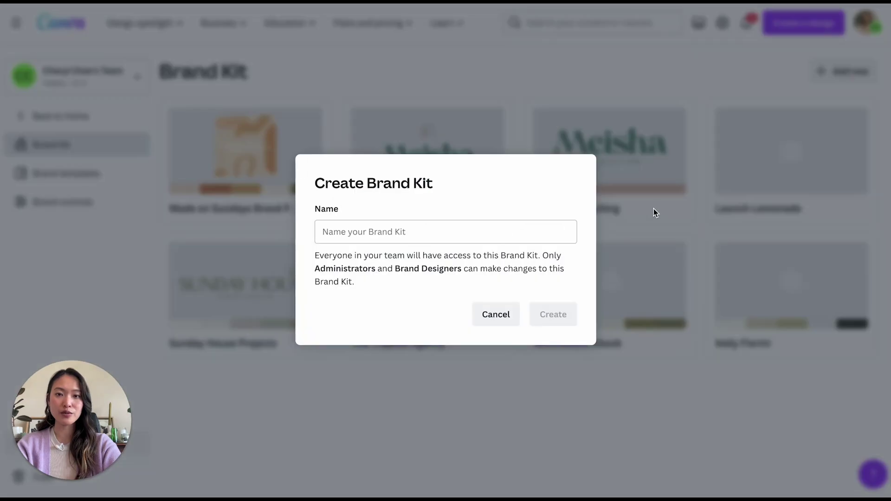
click(436, 235)
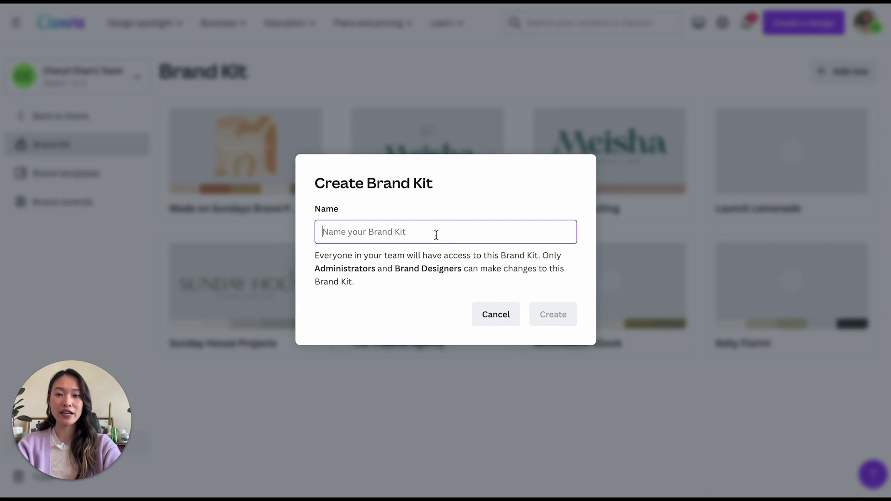
text(Str)
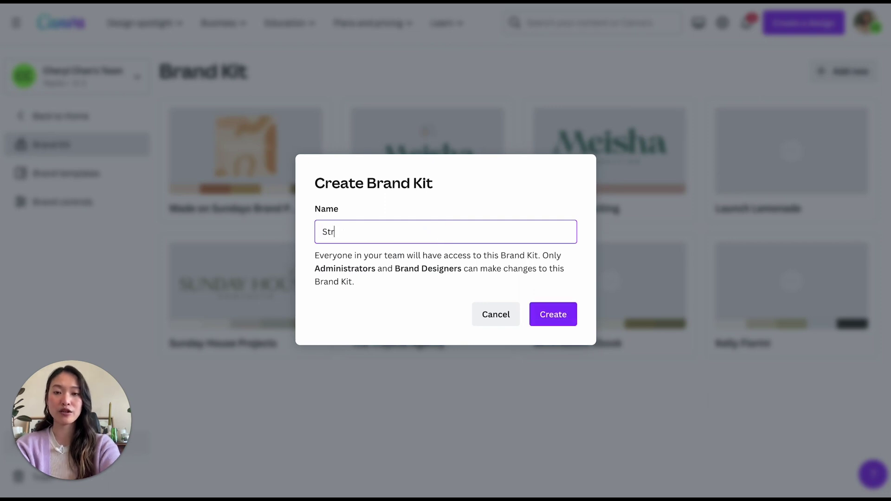
text(ong Core Mama)
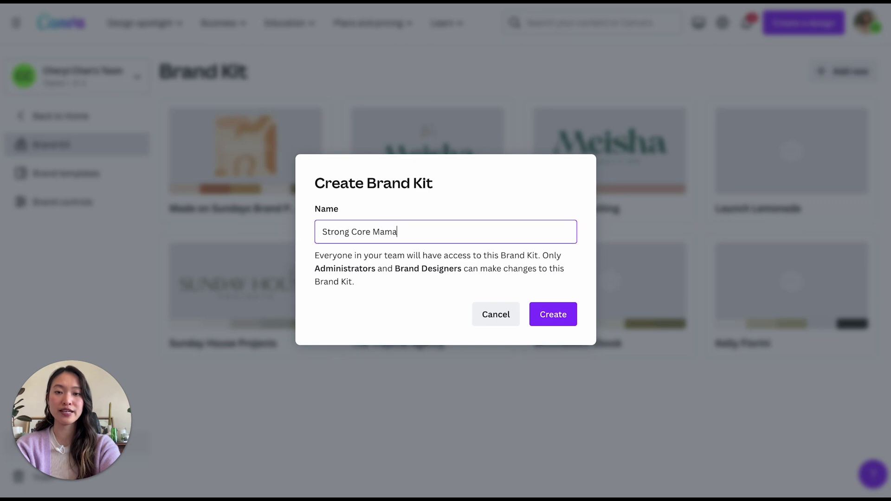
click(564, 318)
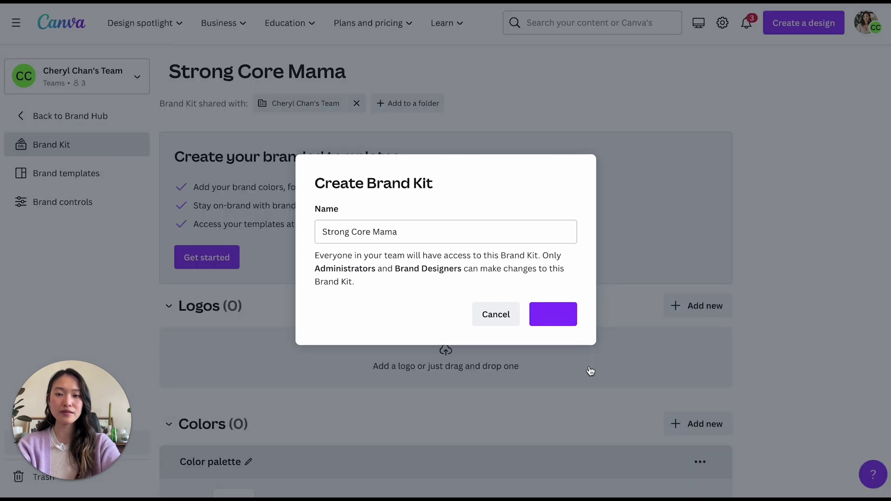
scroll(590, 372, down, 3)
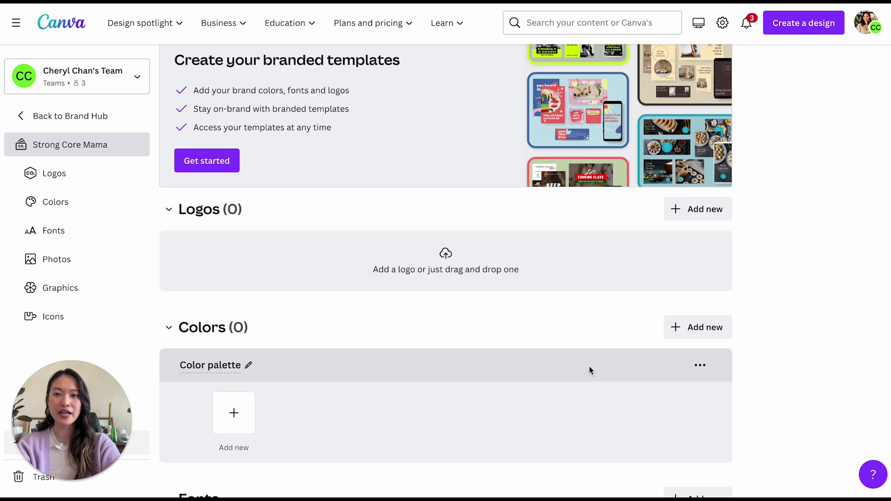
scroll(590, 367, down, 4)
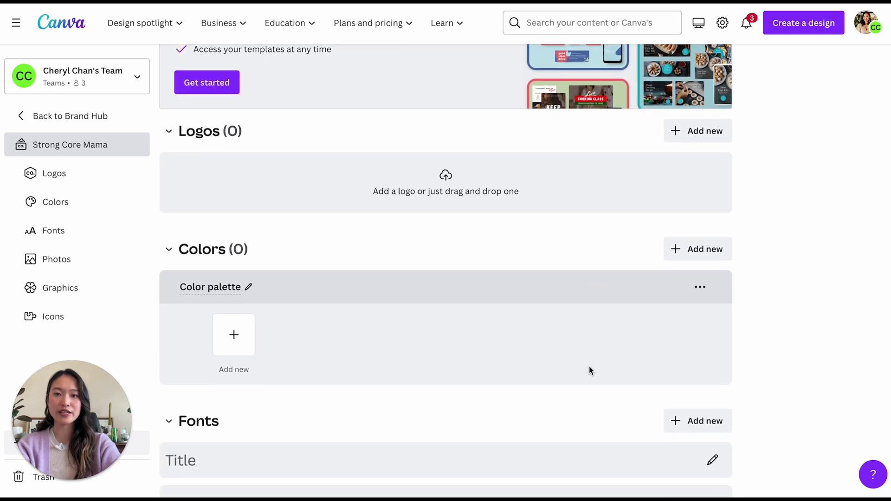
scroll(512, 140, up, 3)
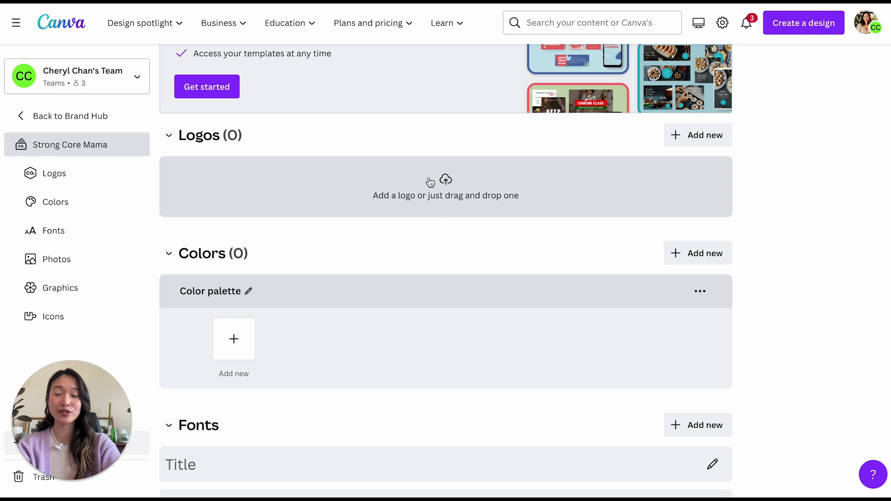
scroll(384, 221, down, 4)
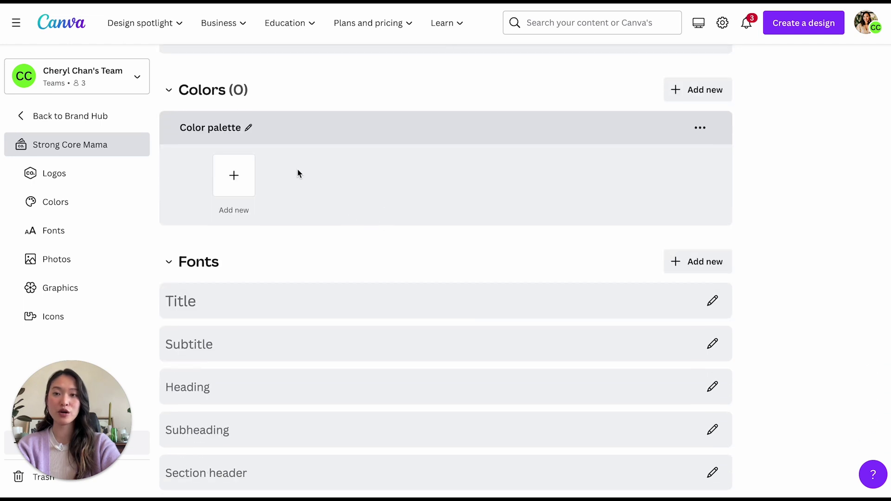
scroll(328, 155, down, 4)
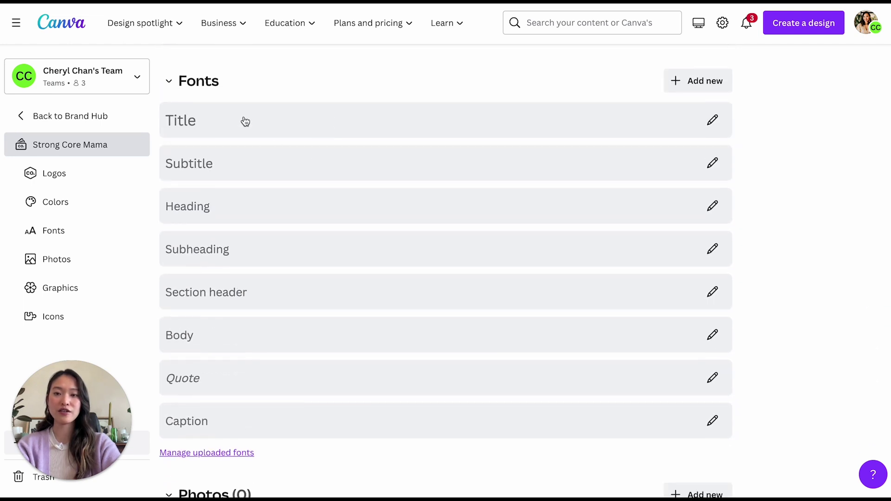
scroll(245, 122, down, 5)
scroll(285, 297, down, 1)
scroll(249, 344, down, 3)
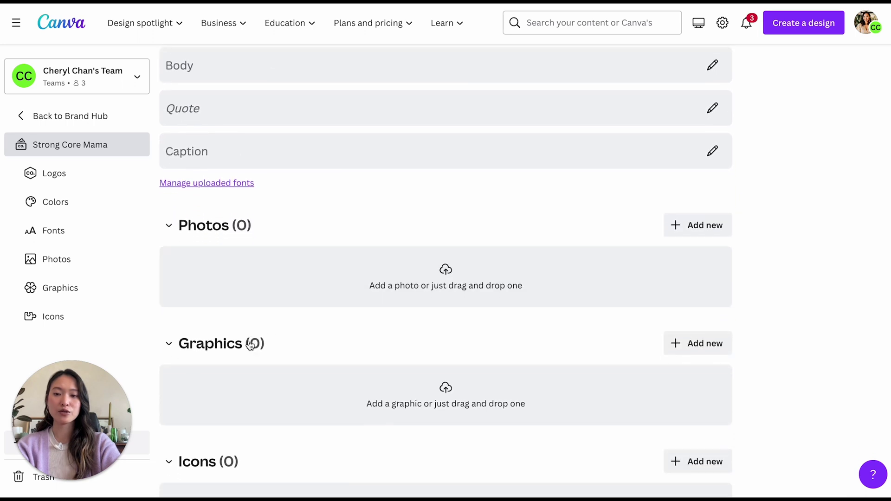
scroll(250, 345, up, 15)
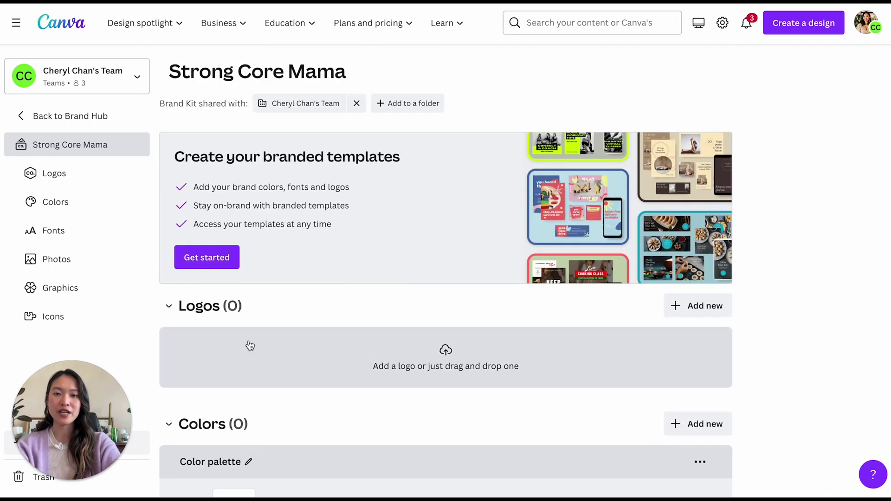
scroll(250, 346, down, 1)
scroll(250, 345, down, 3)
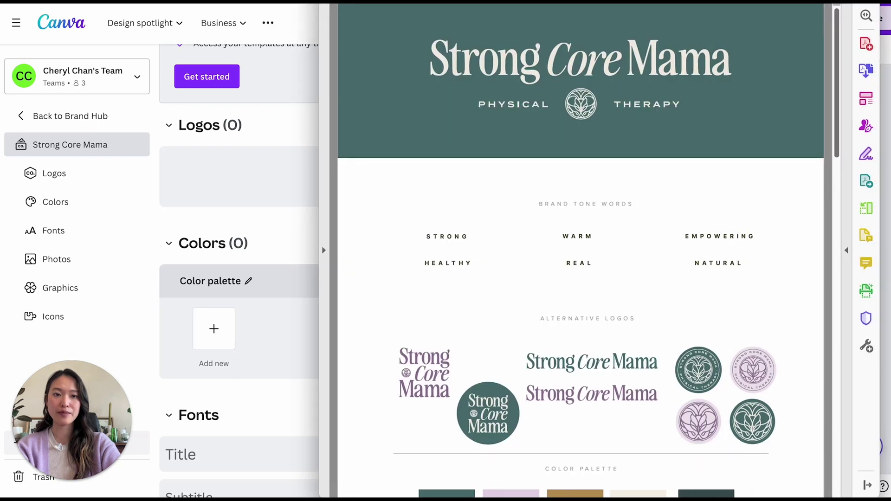
Scroll through the brand guide PDF to review its logos, colour palette and fonts.
scroll(685, 242, down, 3)
scroll(685, 242, up, 2)
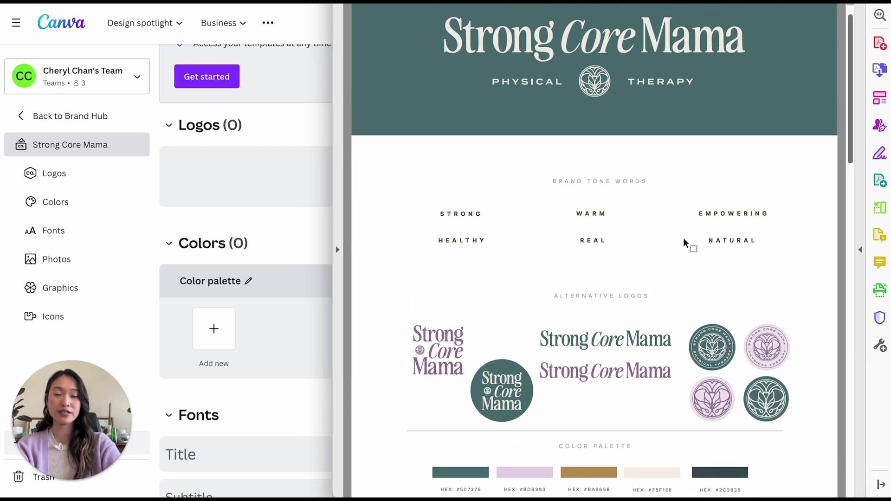
scroll(685, 243, up, 1)
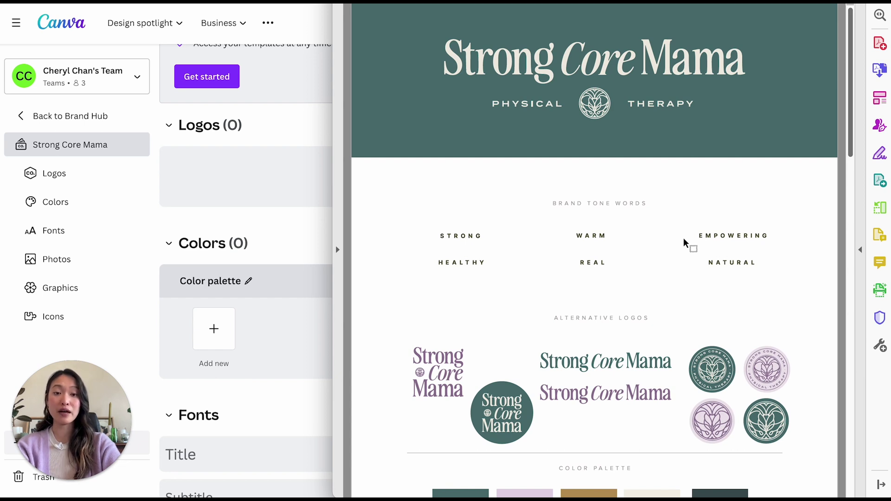
scroll(684, 242, down, 6)
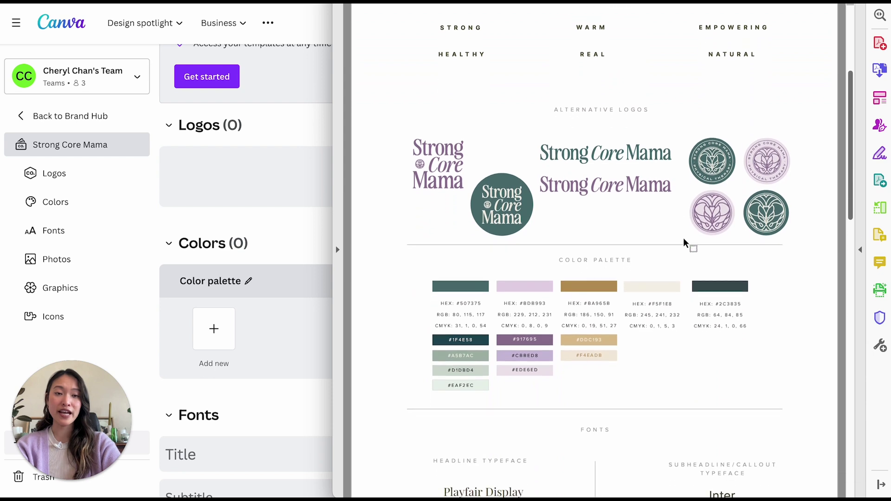
scroll(684, 240, down, 18)
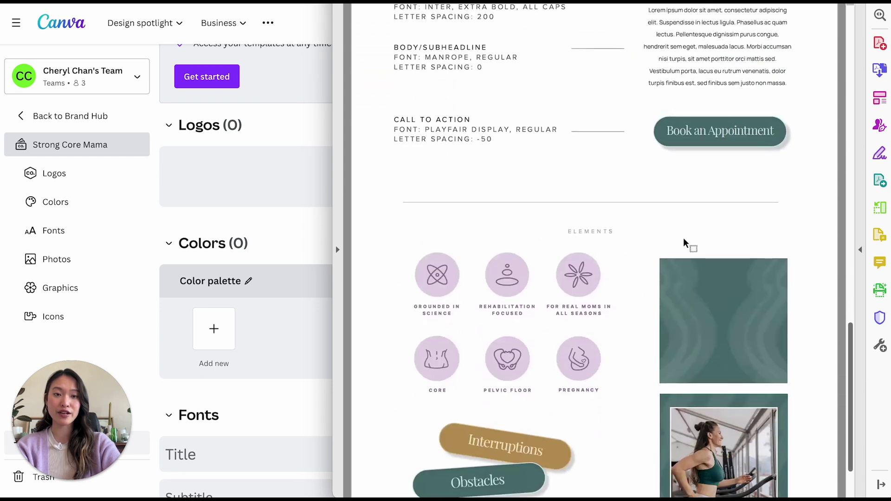
scroll(684, 242, up, 20)
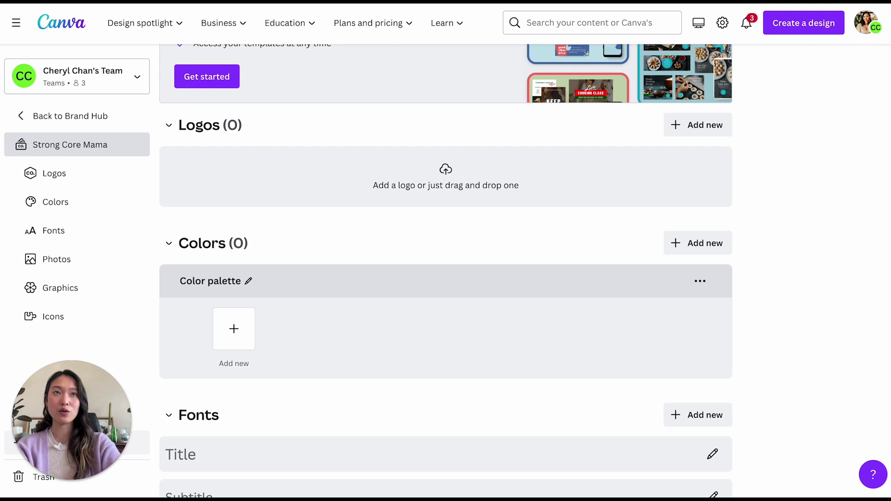
Drop the SCM logo SVG files onto Logos and scroll the grid to confirm 35 uploaded.
drag(890, 197, 577, 171)
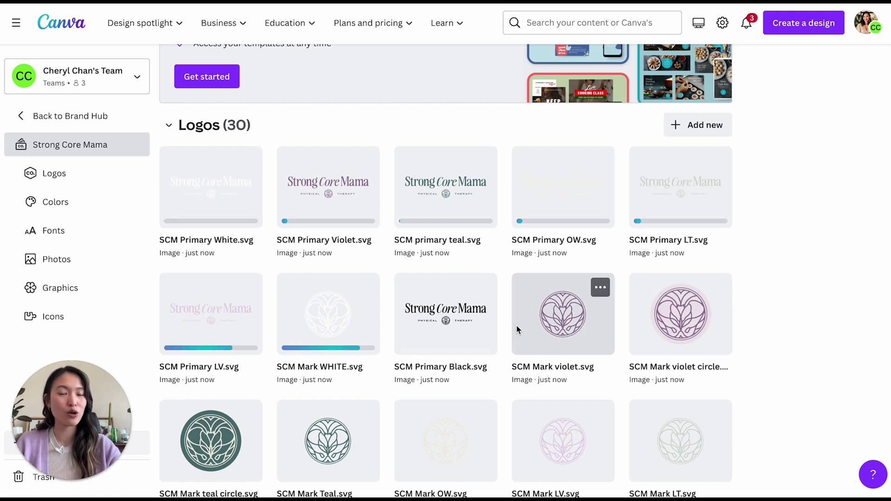
scroll(519, 330, down, 6)
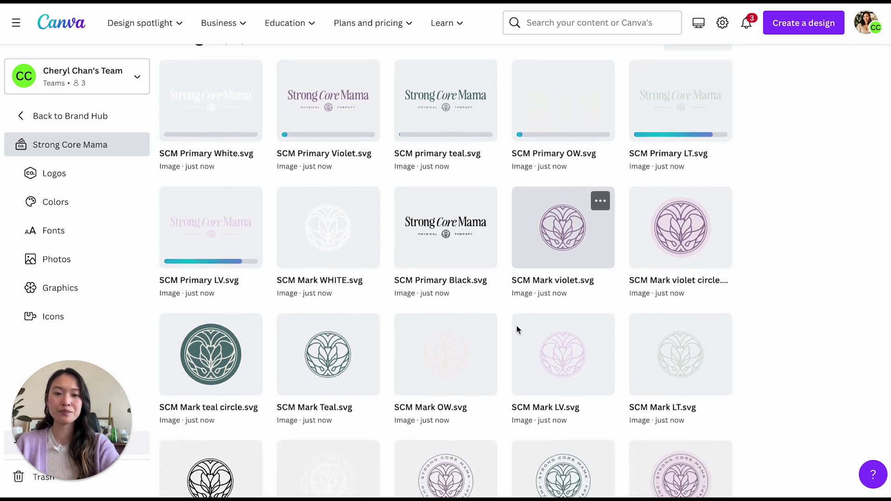
scroll(518, 330, down, 10)
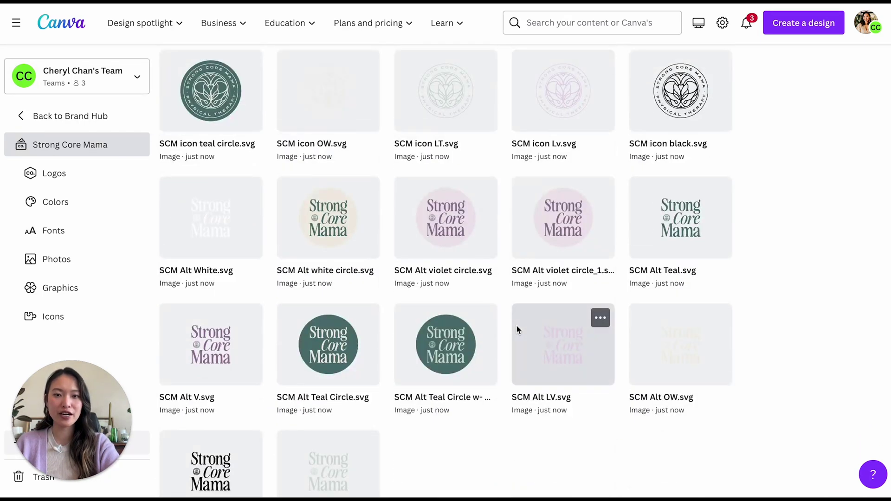
scroll(518, 329, down, 1)
scroll(519, 330, up, 13)
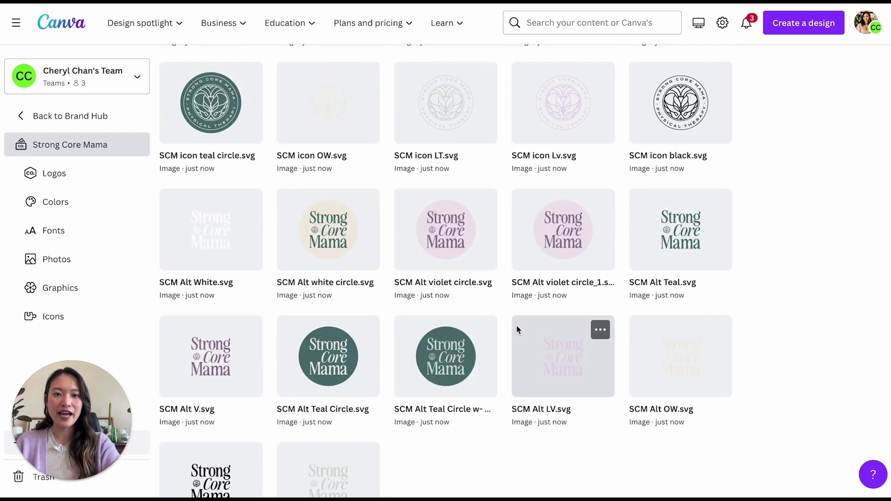
scroll(434, 176, up, 4)
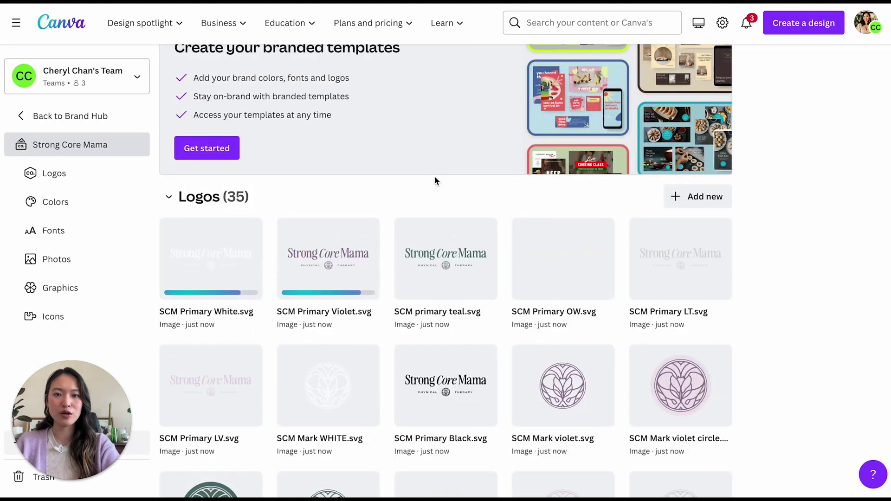
scroll(435, 177, down, 8)
scroll(348, 223, up, 6)
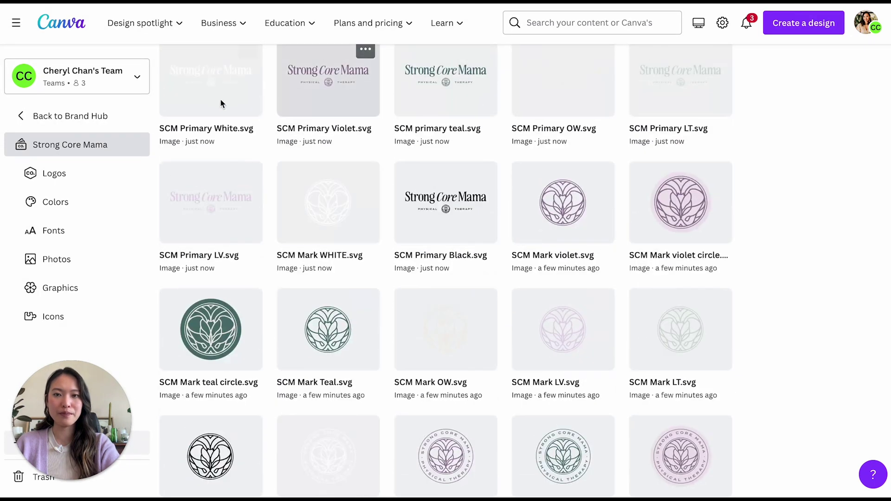
scroll(536, 154, down, 20)
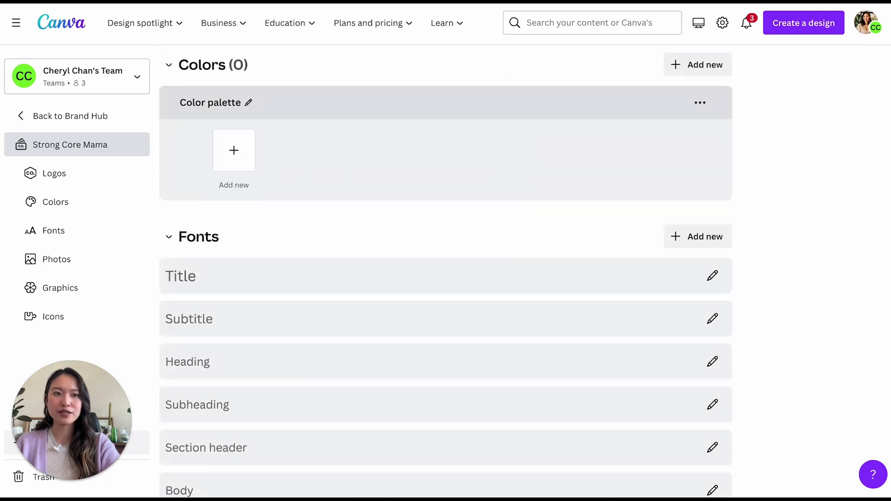
Copy hex 507375 from the brand sheet and add it as a new palette colour.
key(alt+Tab)
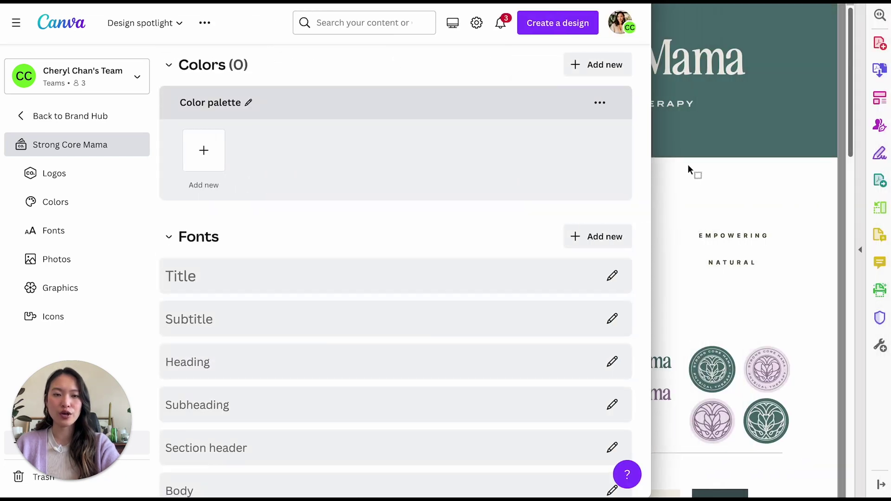
scroll(692, 174, down, 6)
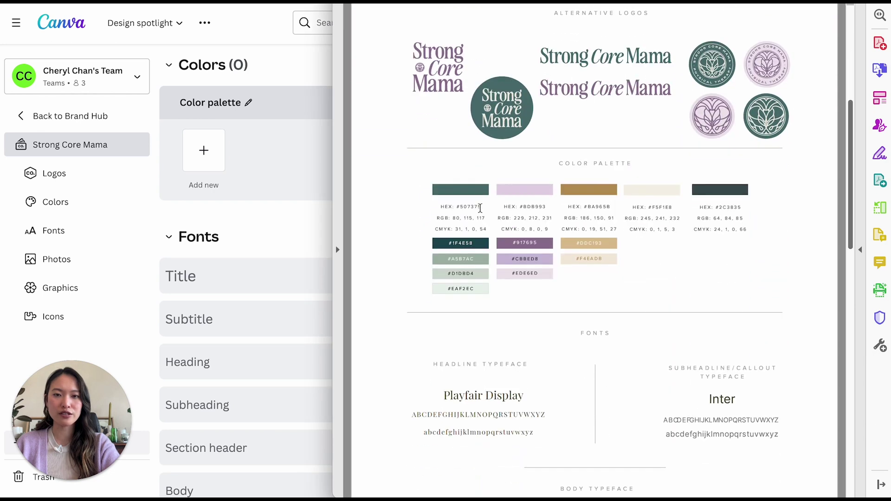
click(482, 208)
drag(482, 207, 461, 207)
key(ctrl+c)
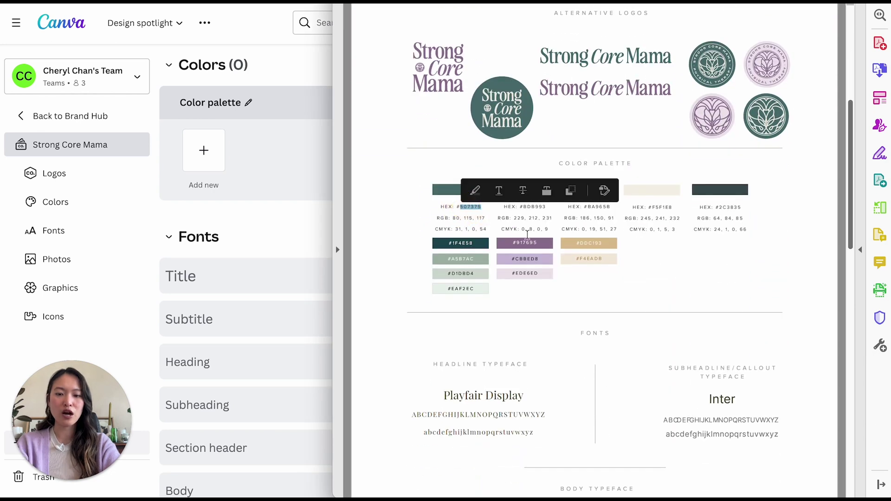
click(204, 151)
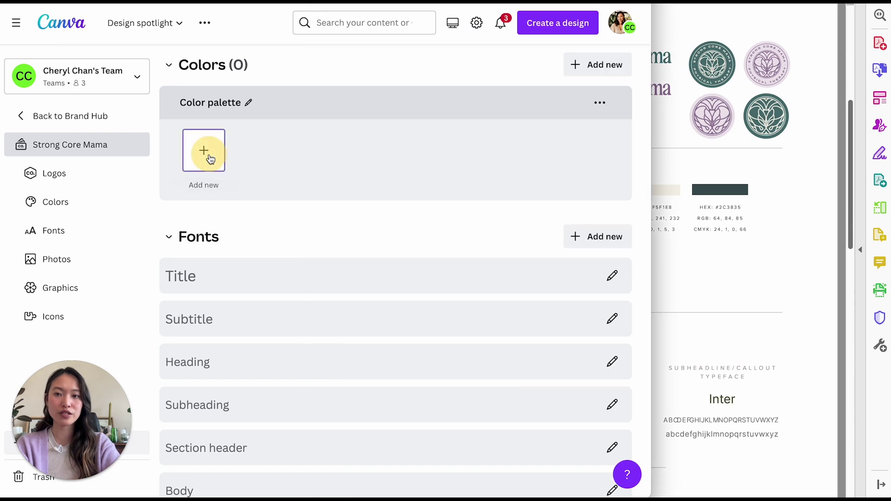
key(ctrl+v)
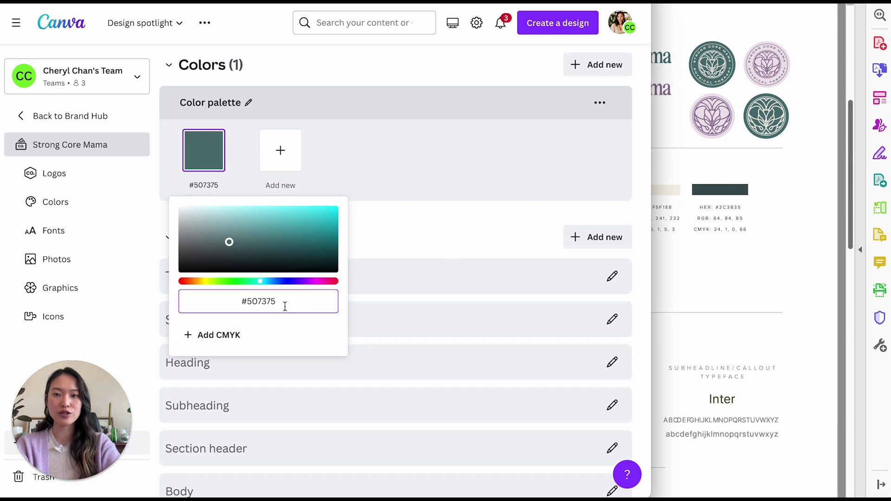
click(384, 247)
Switch between the brand sheet and brand kit, scrolling down to the remaining colour codes.
click(767, 223)
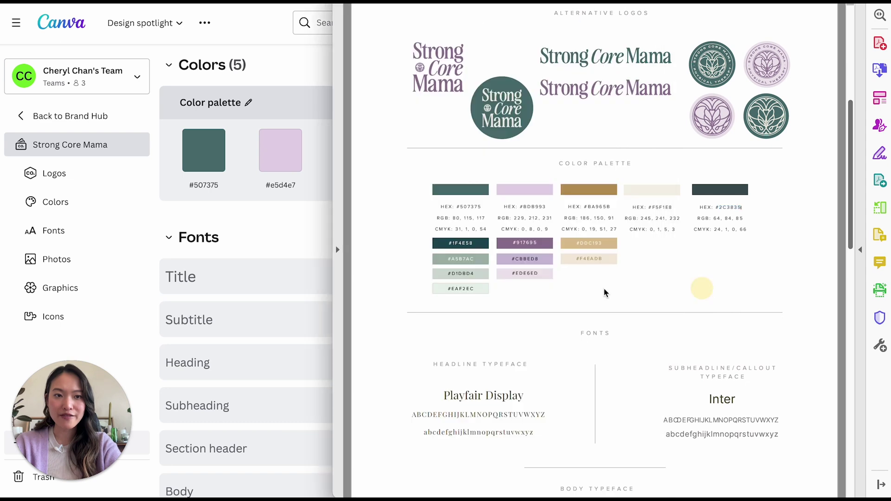
click(300, 233)
scroll(425, 241, down, 1)
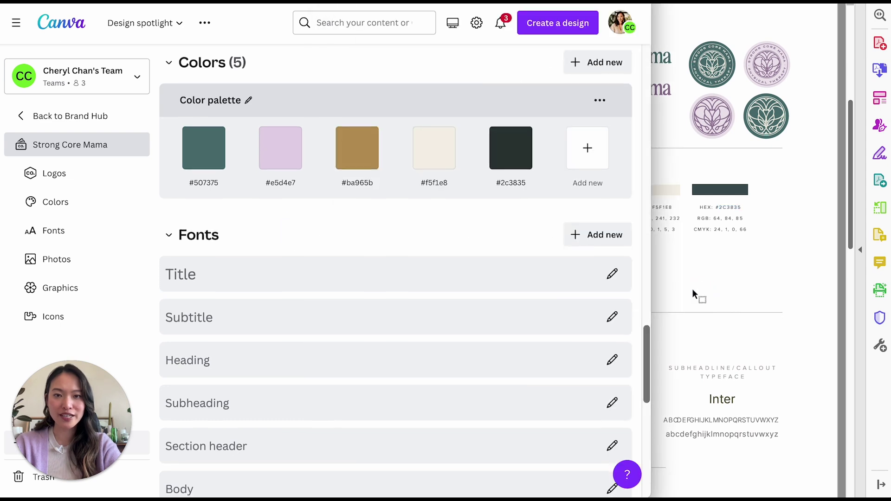
scroll(384, 234, down, 2)
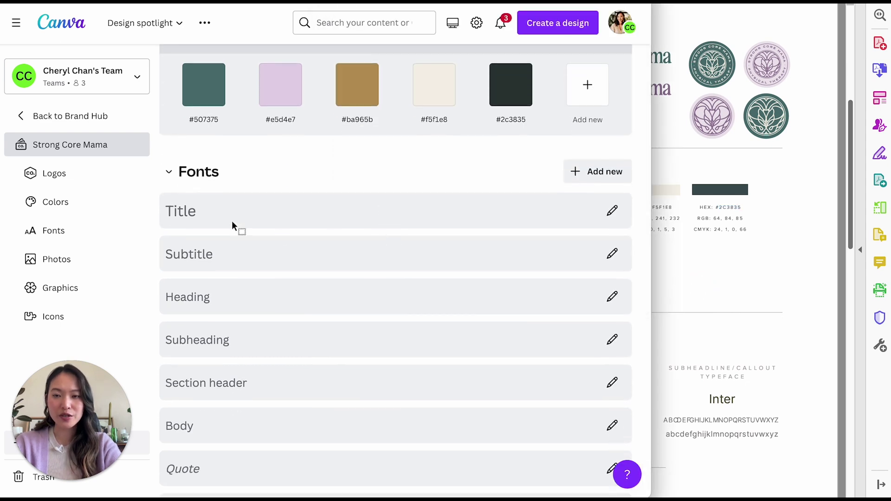
scroll(232, 221, down, 2)
click(682, 234)
scroll(685, 239, down, 5)
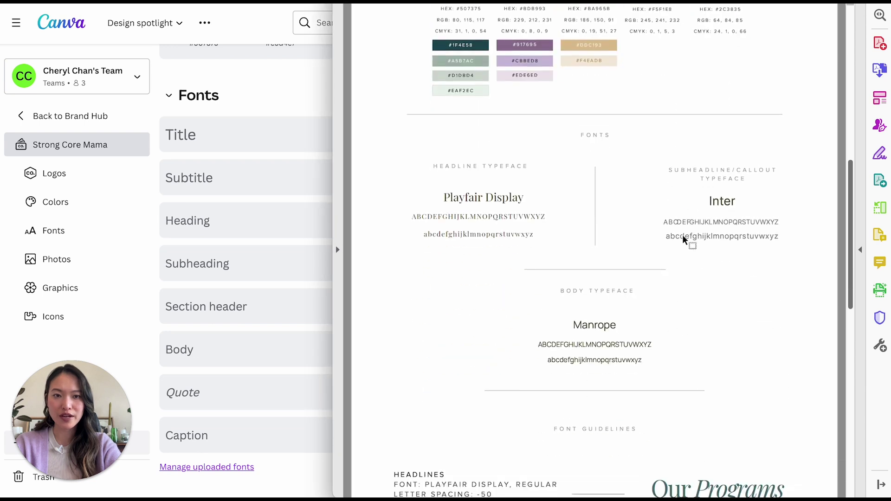
Scroll the brand sheet through its Fonts and Font Guidelines, then return to the kit's Fonts list.
scroll(685, 240, down, 2)
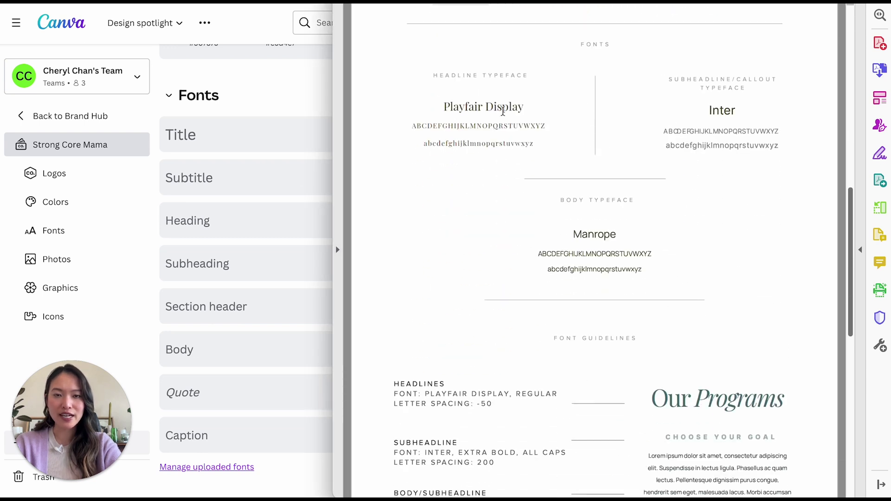
scroll(503, 111, down, 1)
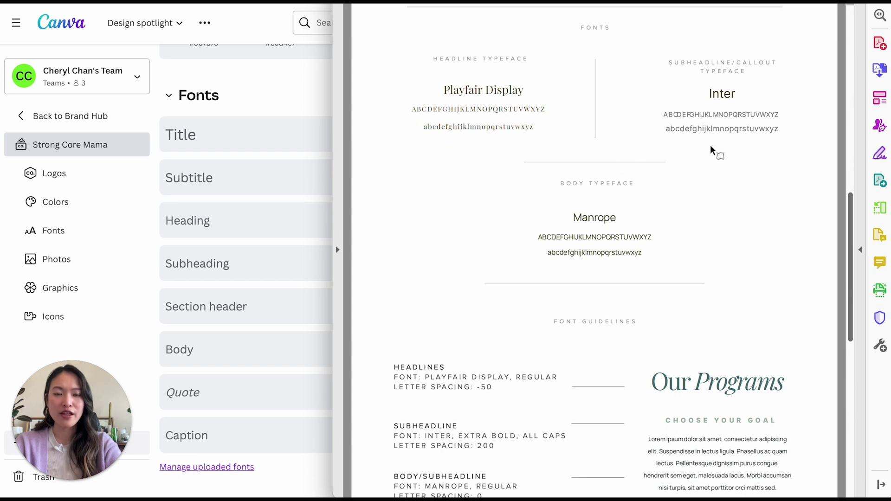
scroll(640, 321, down, 4)
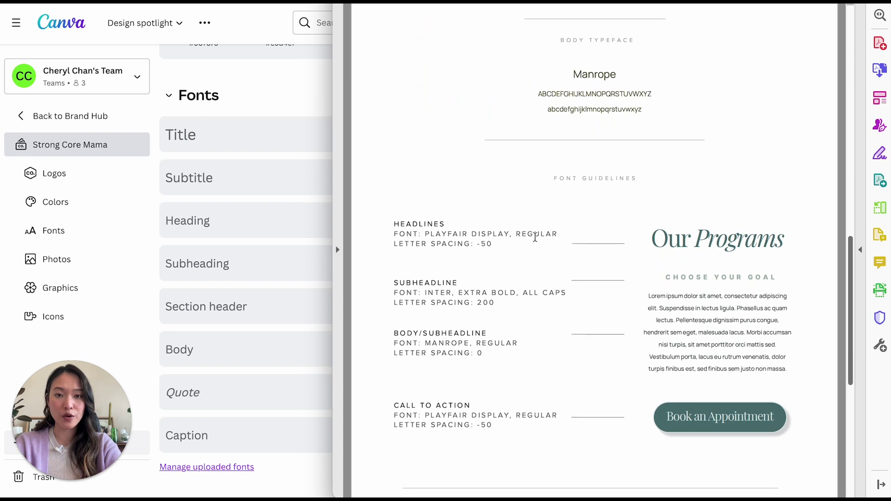
click(263, 139)
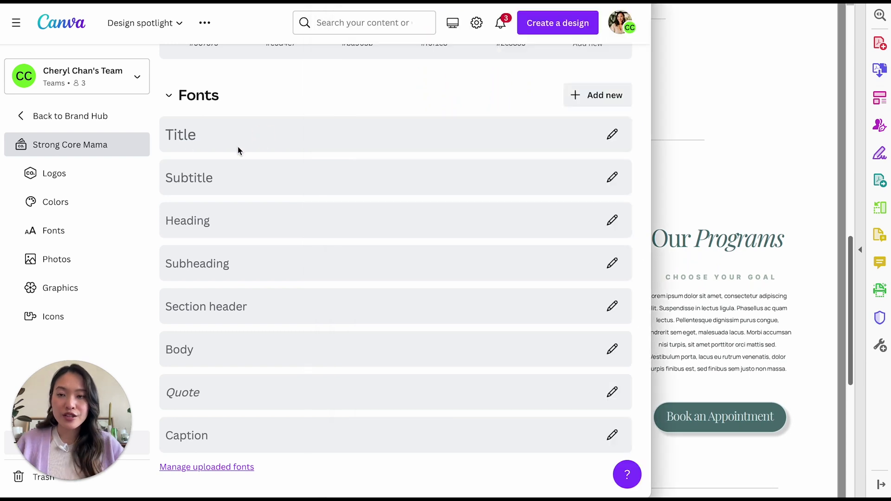
Set the Title text style to Playfair Display, matching the brand sheet's headline font.
click(613, 139)
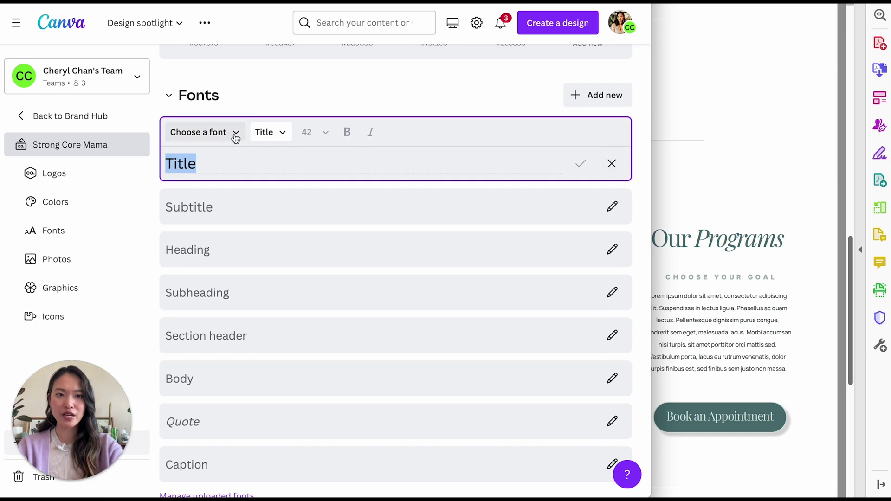
click(687, 265)
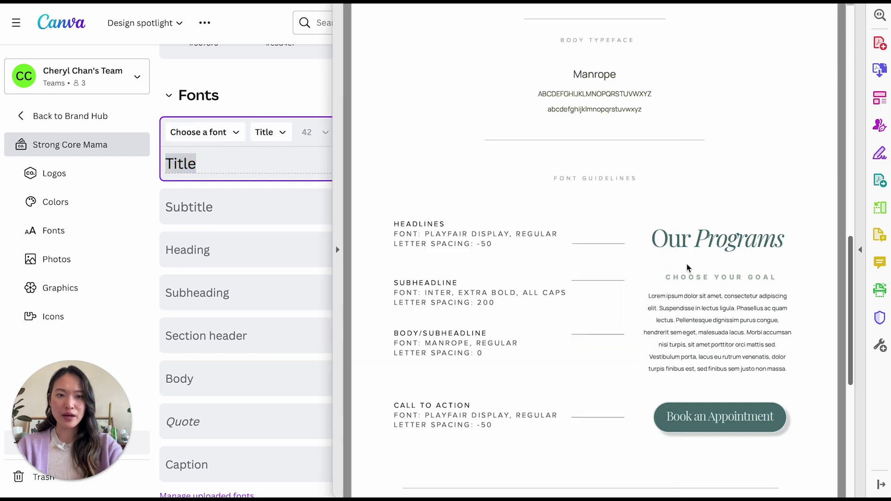
click(239, 144)
click(237, 135)
text(pla)
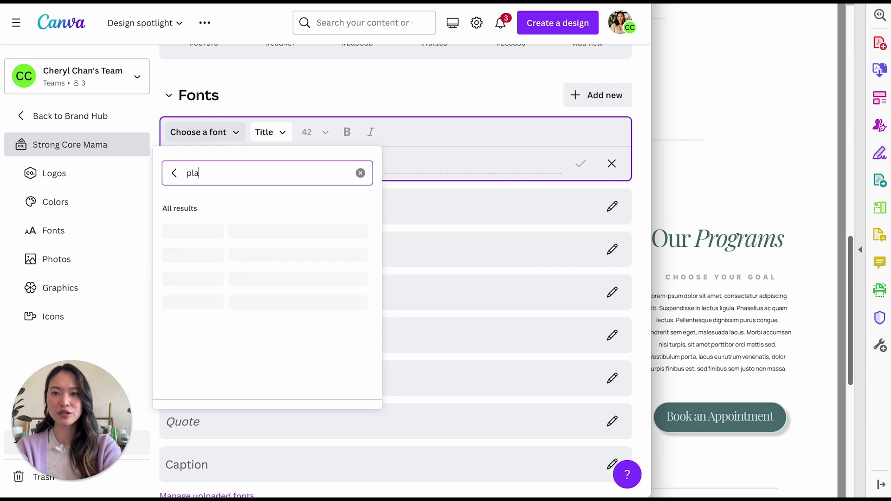
text(yfair)
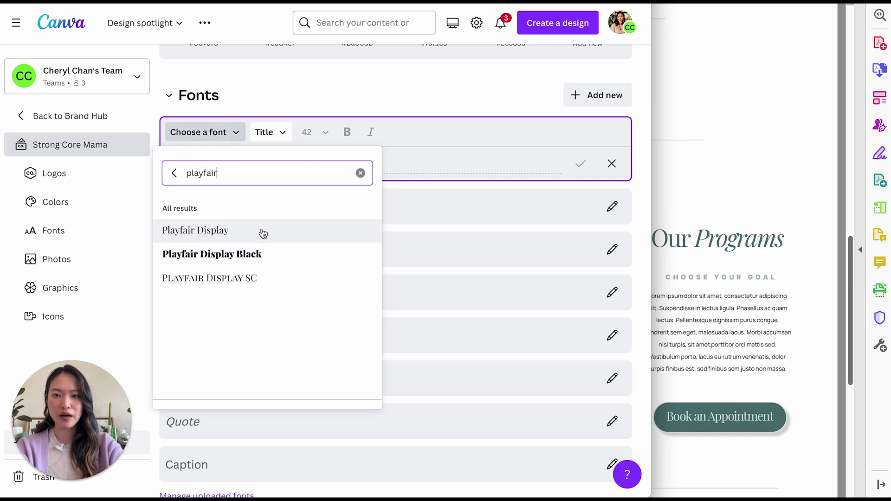
click(263, 232)
click(747, 255)
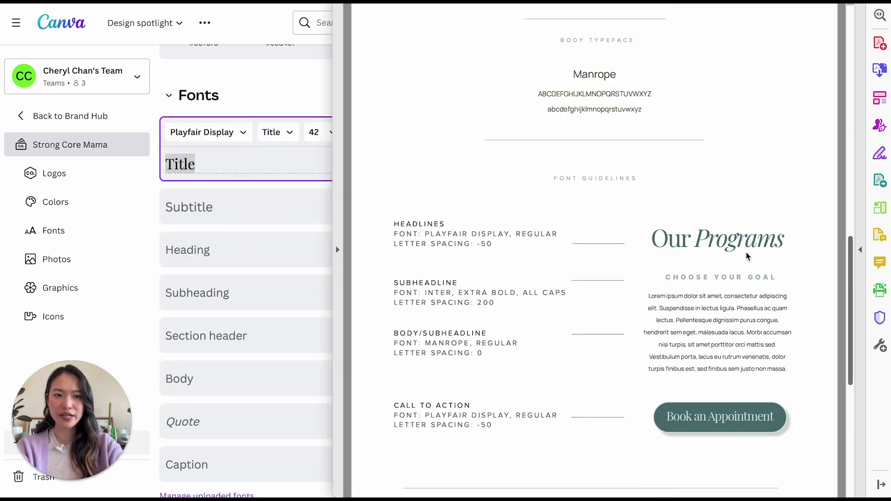
click(278, 211)
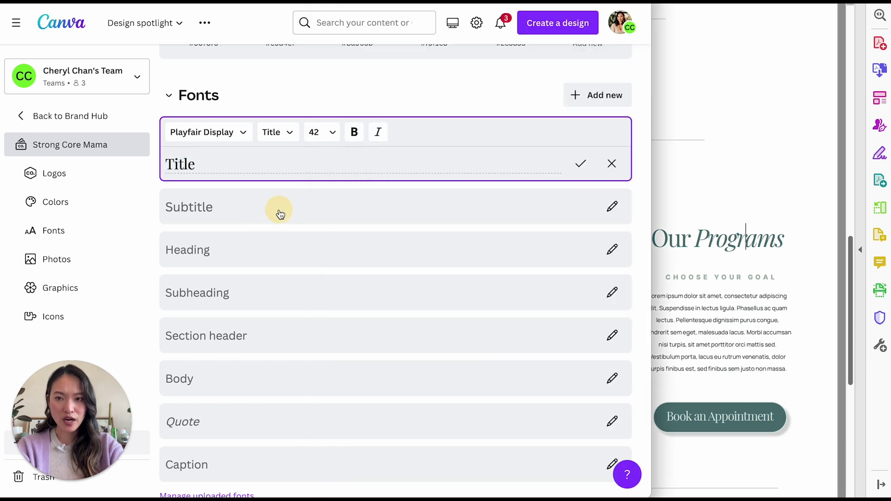
click(281, 214)
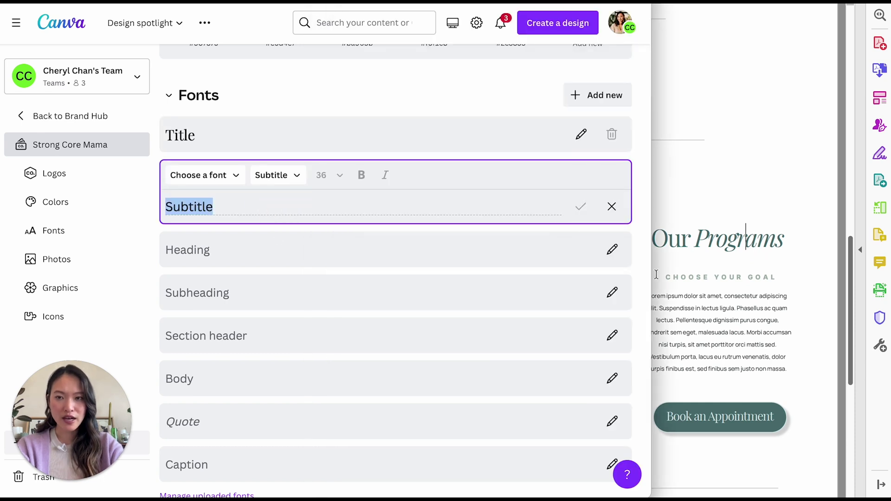
Check the subheadline font and undo text mistakenly typed into the Subtitle style name.
click(705, 280)
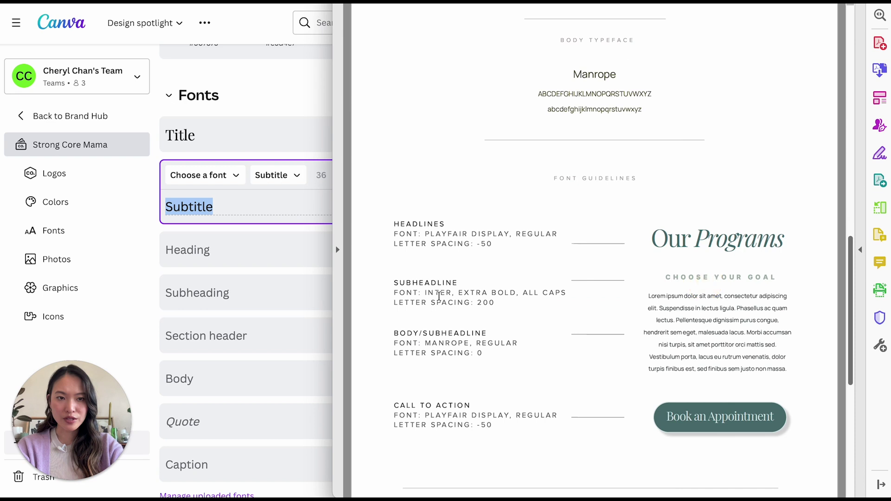
click(275, 210)
click(269, 209)
click(269, 208)
double_click(269, 209)
text(inter)
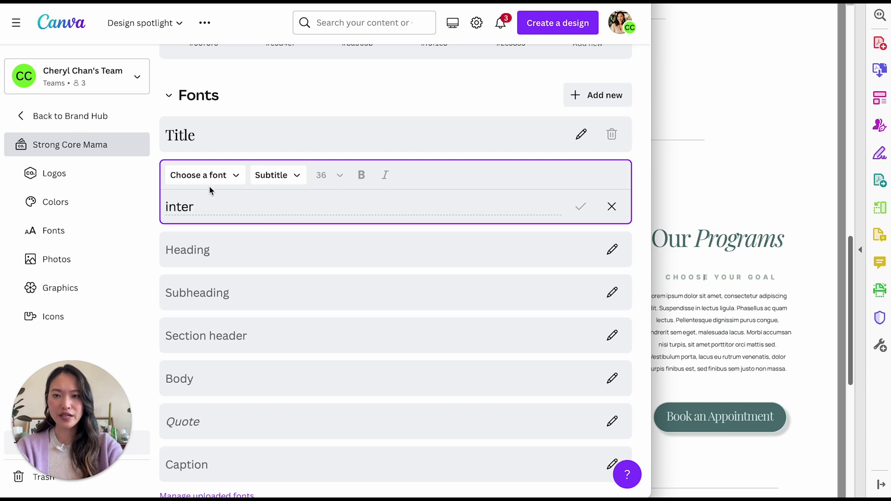
key(BackSpace)
key(BackSpace)
key(BackSpace)
key(BackSpace)
Search fonts for 'inter' for the Subtitle style, then close the results without choosing one.
click(208, 174)
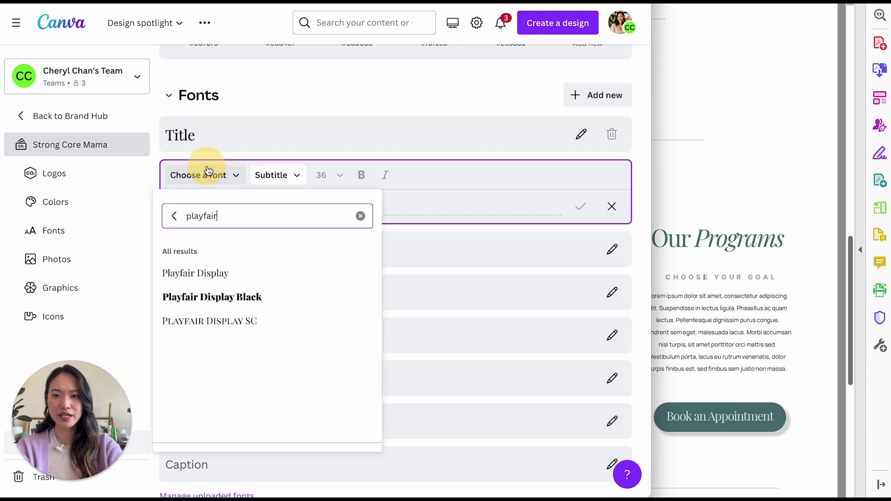
key(BackSpace)
key(BackSpace)
key(BackSpace)
key(BackSpace)
key(BackSpace)
key(BackSpace)
key(BackSpace)
key(BackSpace)
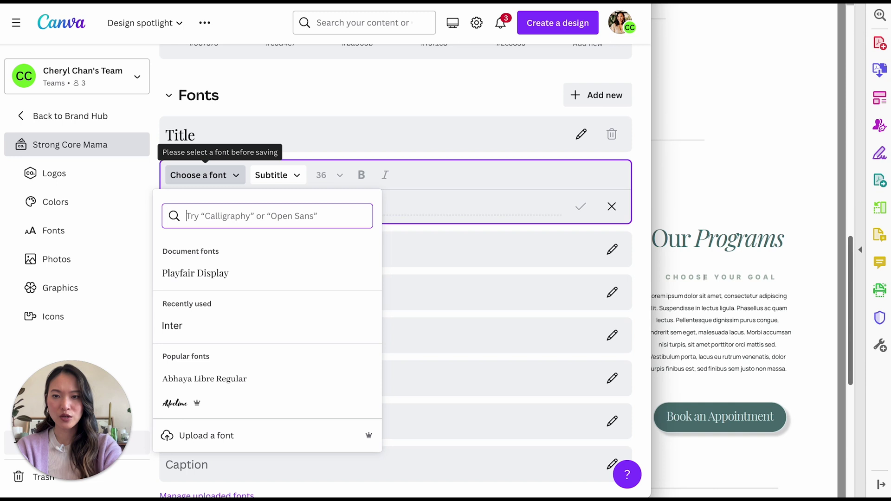
text(inter)
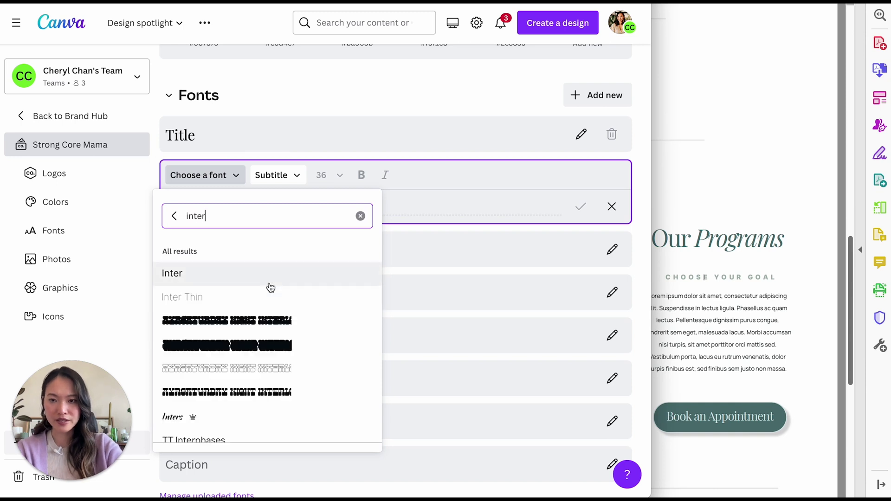
scroll(269, 305, down, 1)
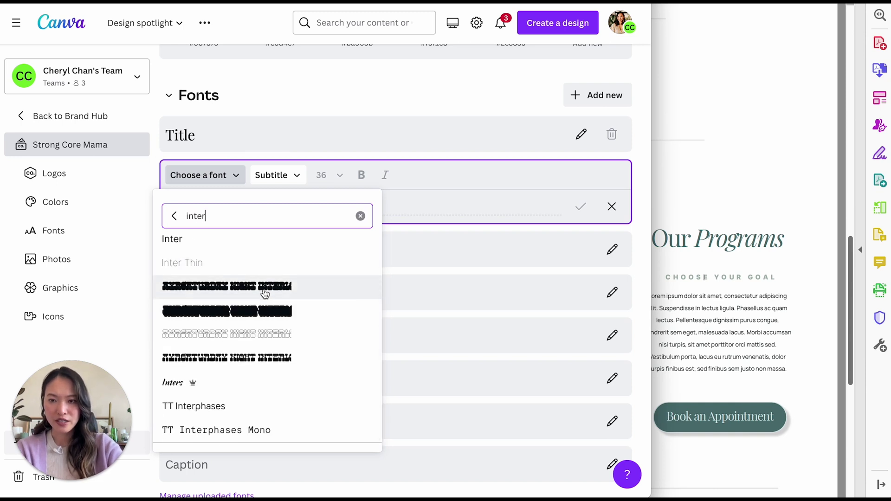
click(513, 109)
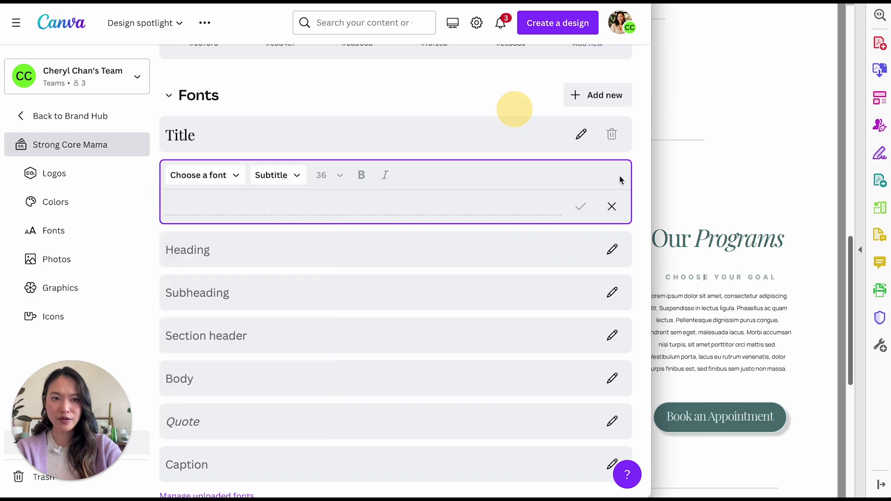
click(721, 251)
click(306, 119)
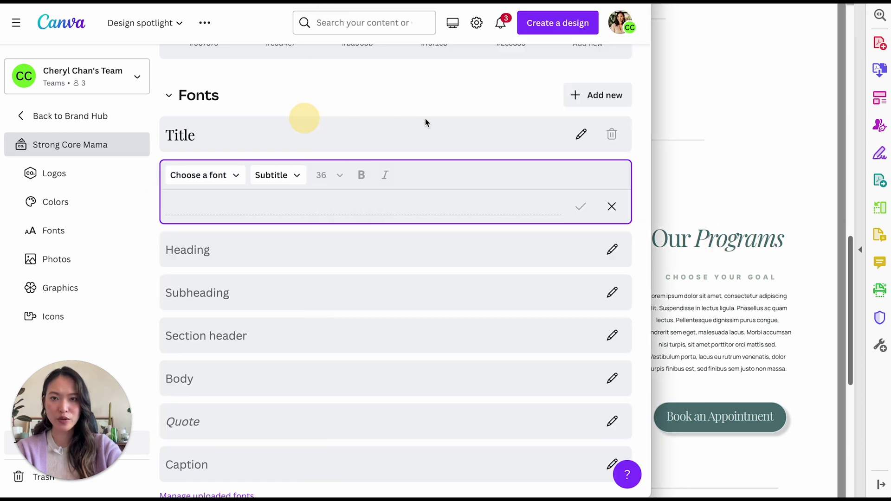
click(446, 109)
Close the Subtitle editor and upload Inter-ExtraBold.otf as a brand font.
click(604, 207)
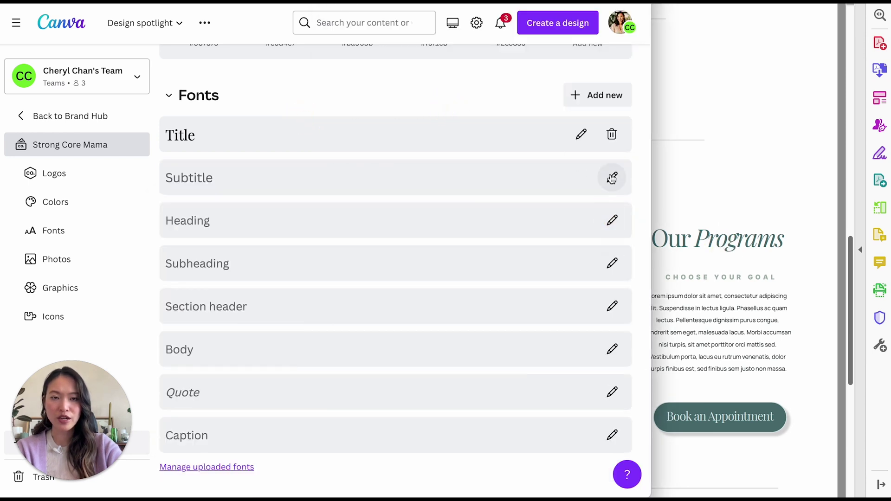
click(605, 104)
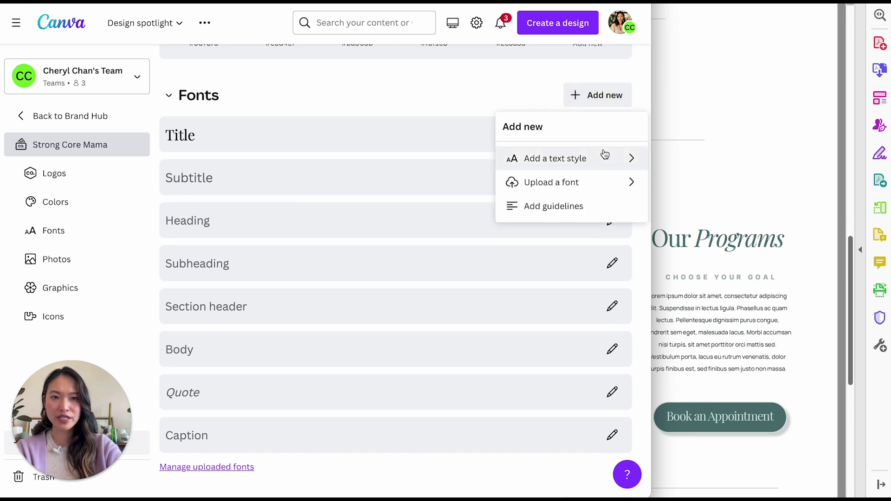
click(598, 177)
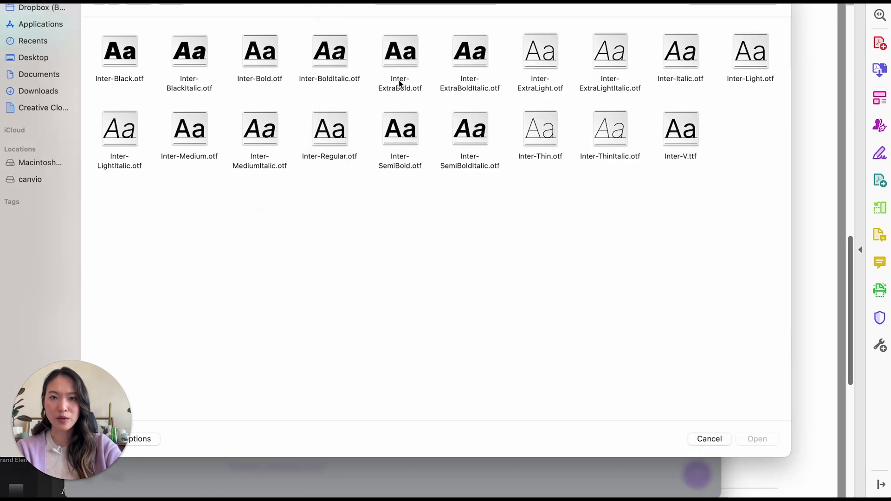
double_click(394, 61)
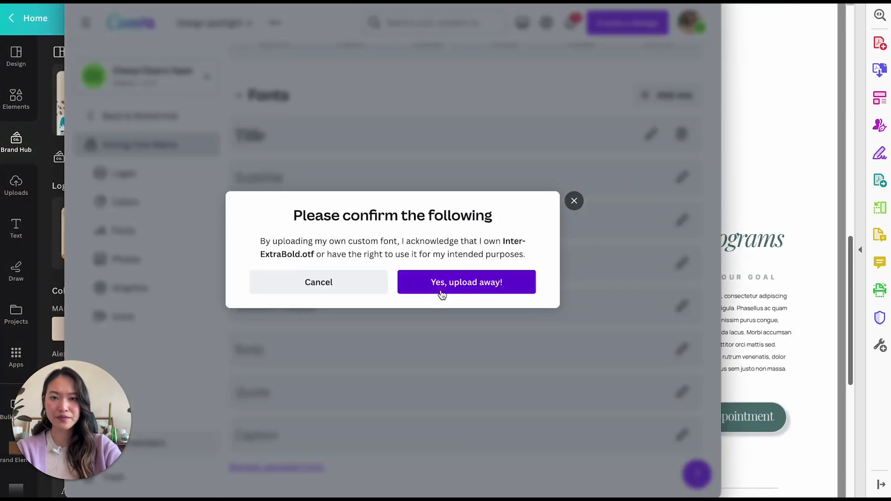
click(440, 291)
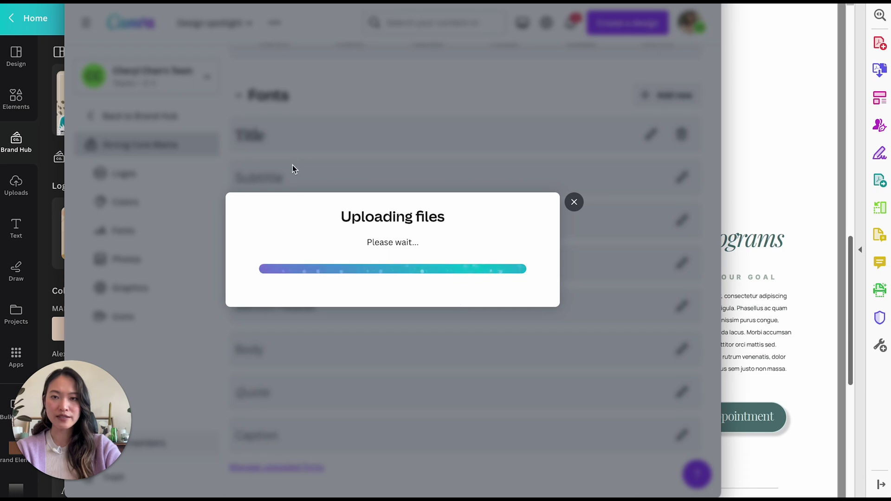
click(599, 211)
Set the Subtitle style to Inter Extra Bold and check the result.
click(273, 180)
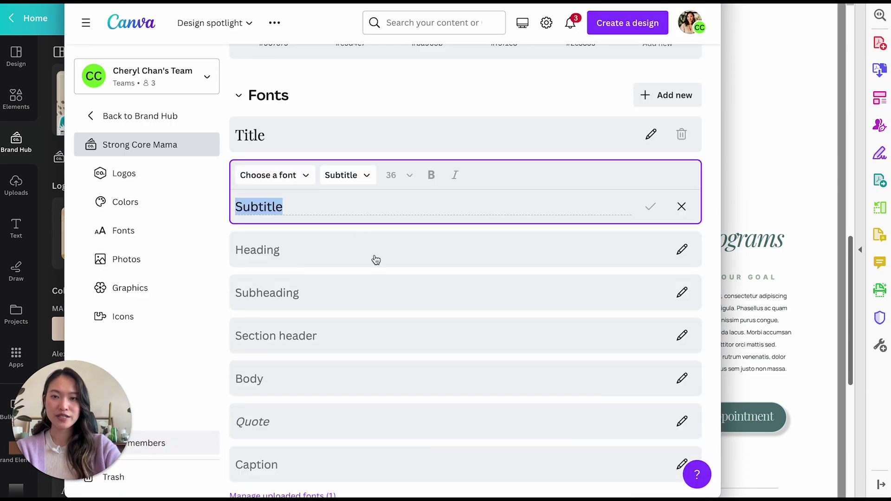
click(283, 181)
text(inter)
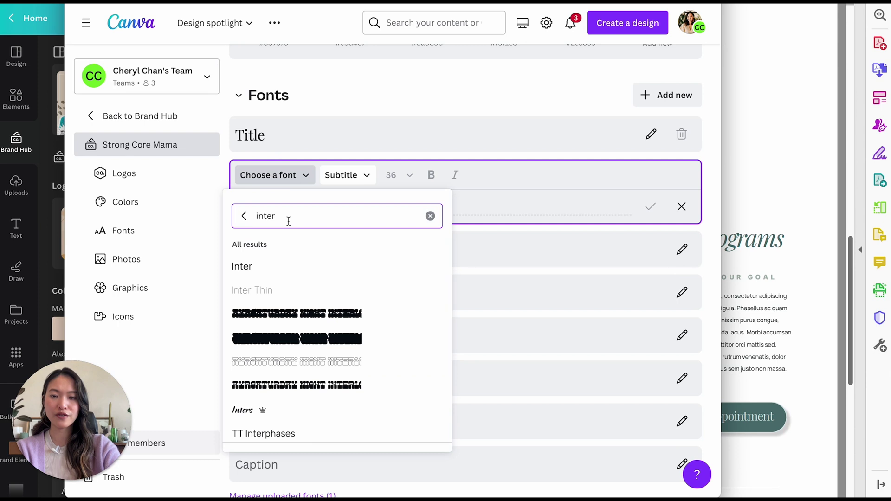
click(243, 216)
text(inter)
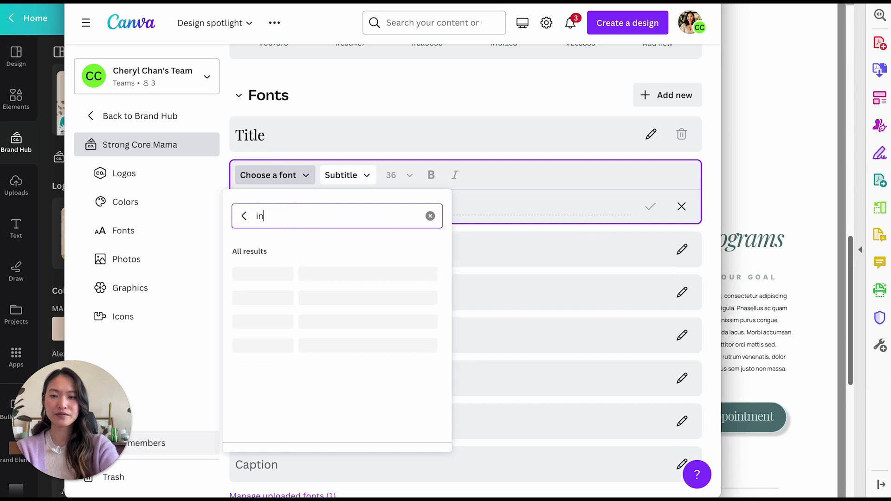
click(324, 275)
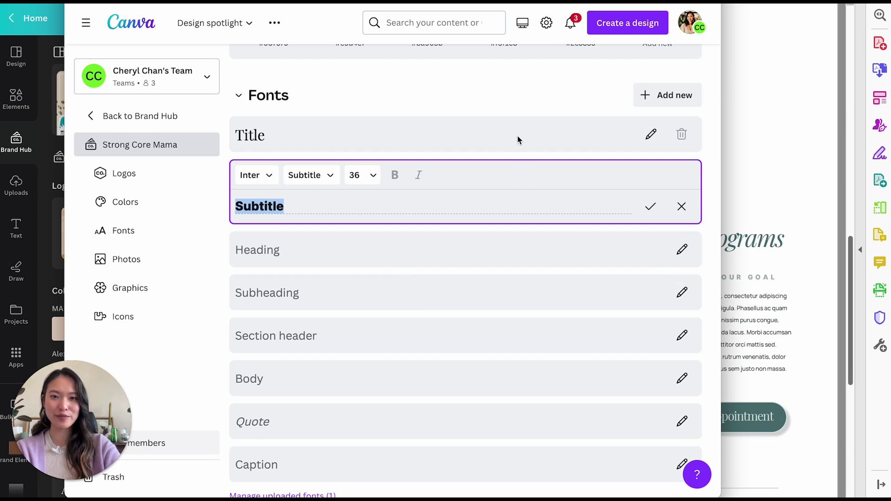
click(490, 110)
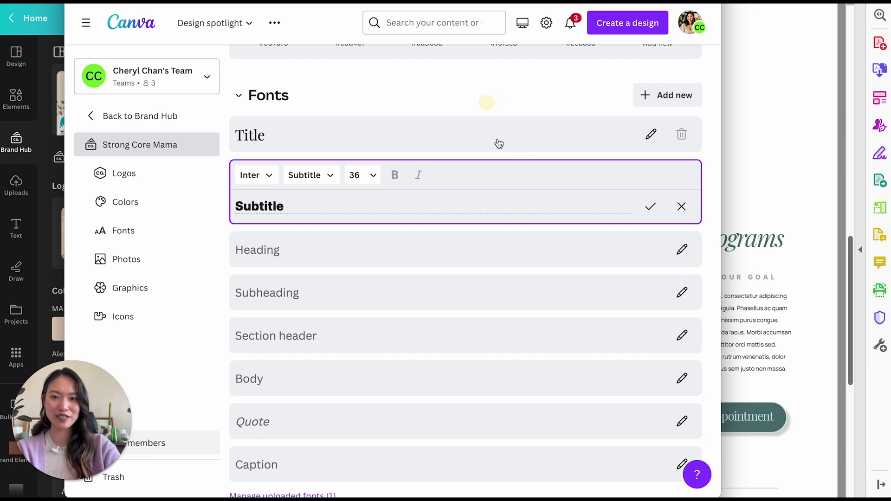
click(284, 148)
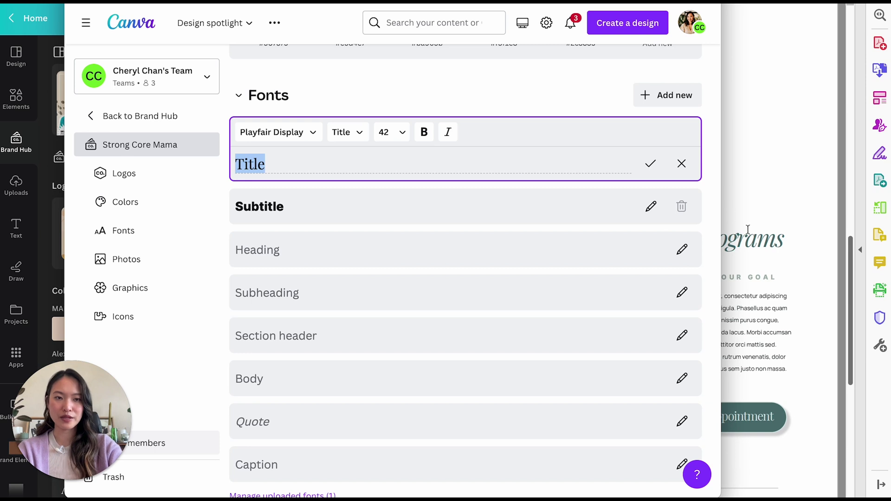
click(284, 212)
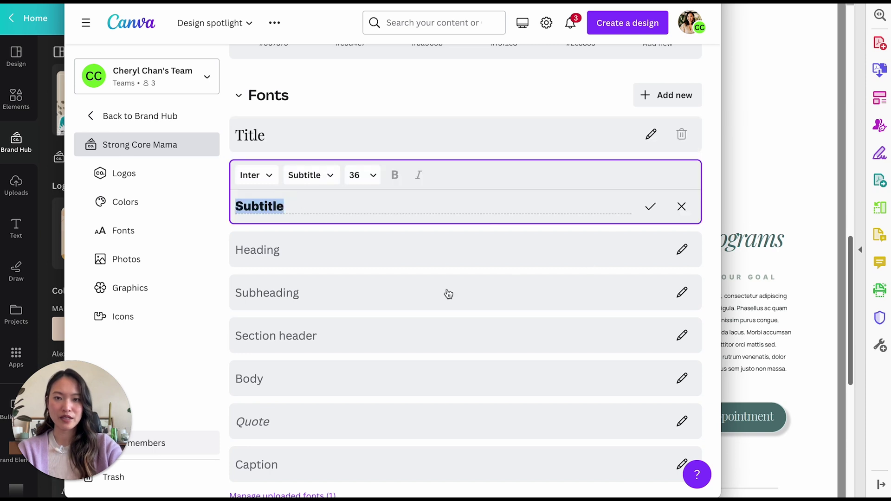
Set the Heading style to Playfair Display.
click(326, 252)
click(275, 222)
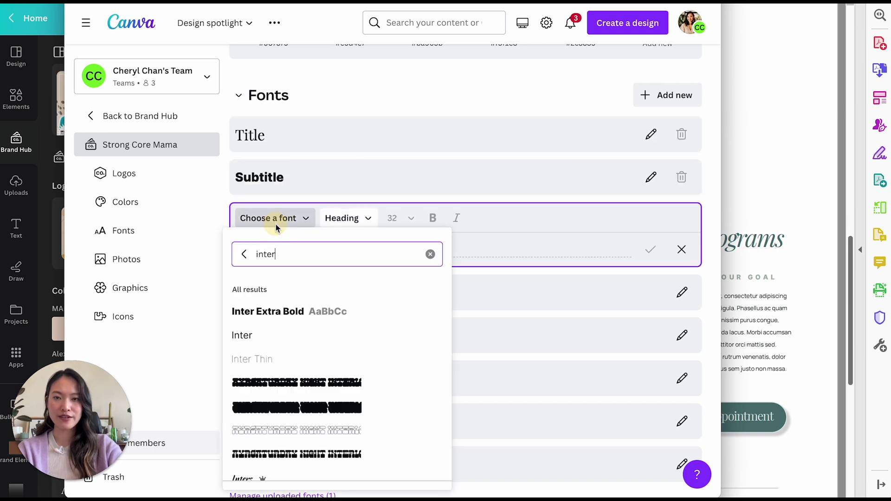
key(ctrl+a)
key(BackSpace)
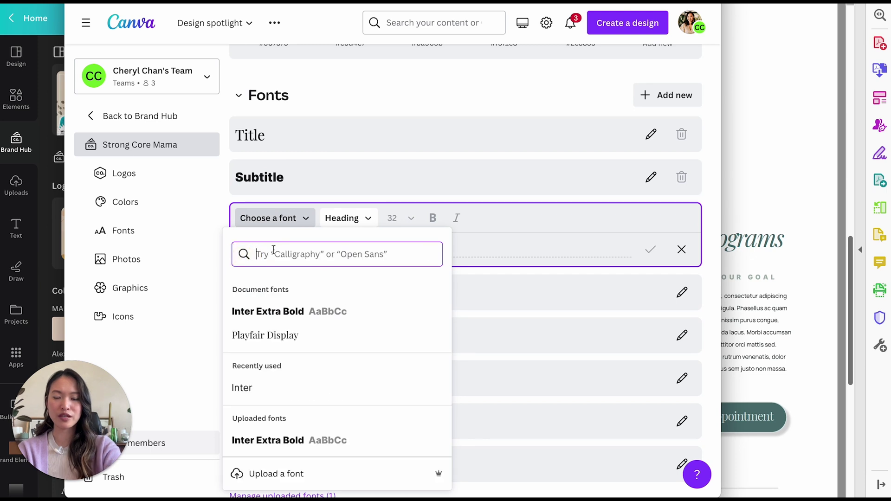
click(288, 335)
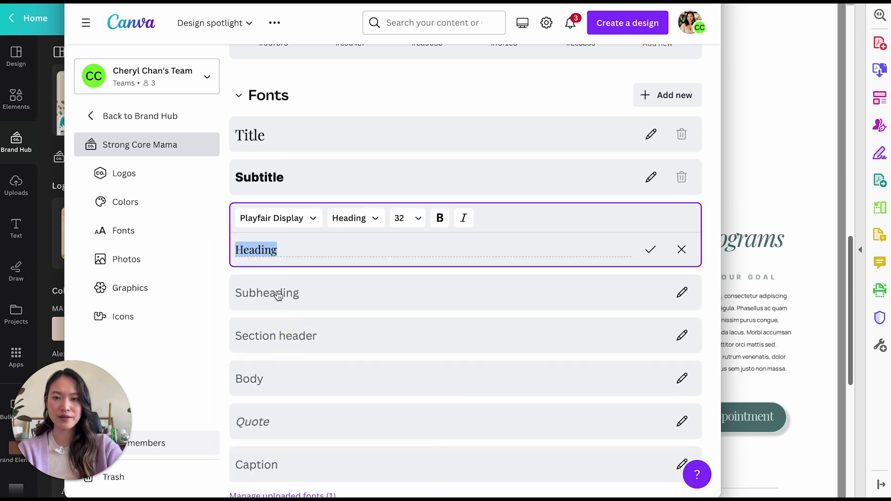
click(370, 225)
click(370, 225)
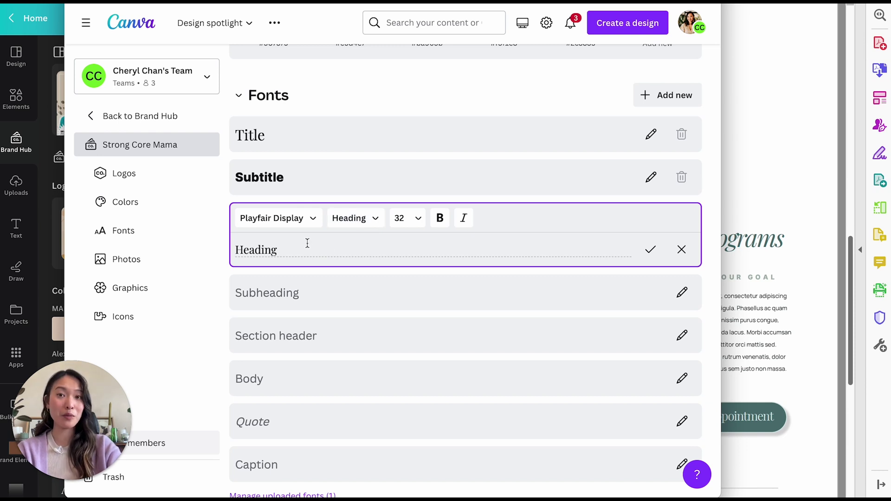
Set the Subheading style to Inter Extra Bold.
click(291, 303)
click(278, 267)
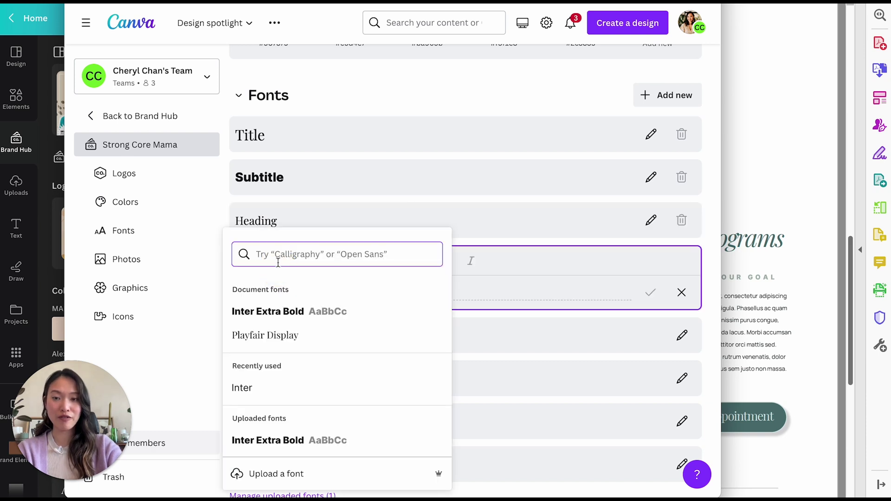
text(inter)
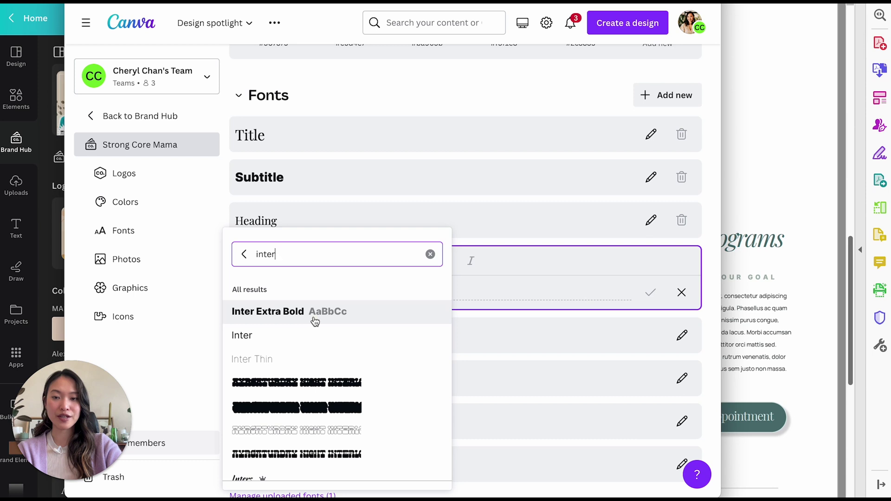
click(315, 320)
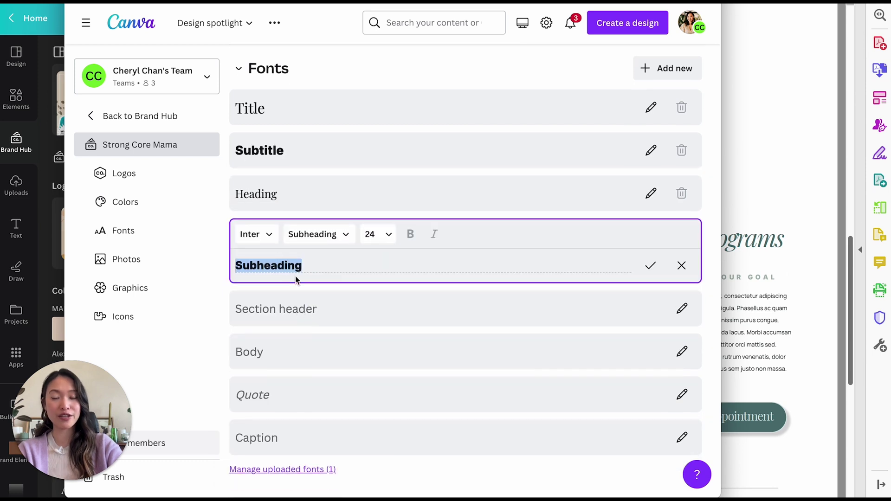
click(300, 309)
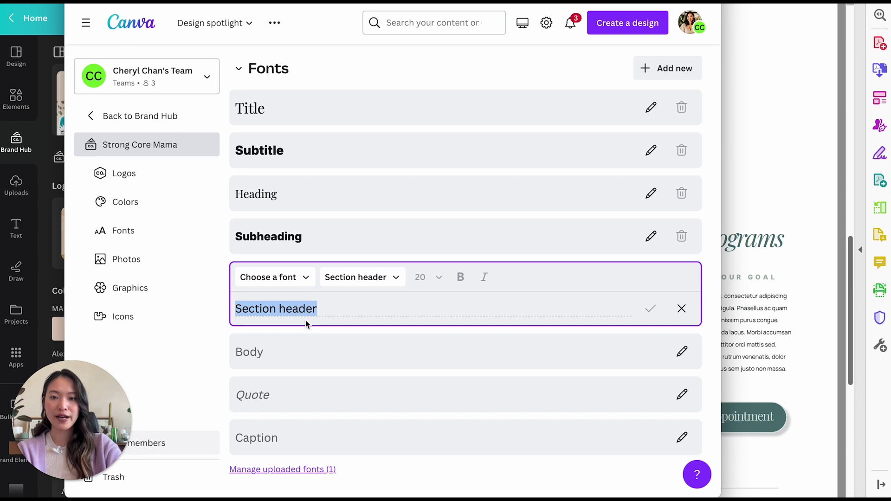
Edit the Body style and search fonts for 'manrope', closing the list when nothing matches.
click(779, 304)
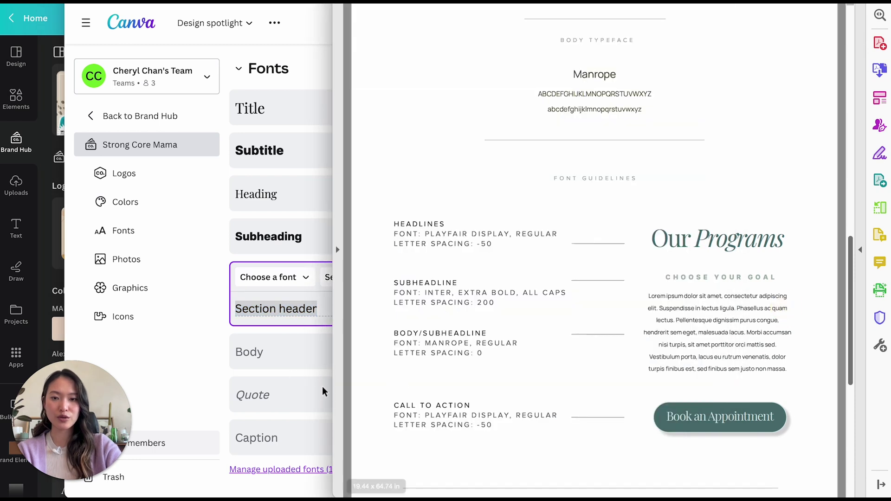
click(260, 355)
click(258, 352)
click(379, 381)
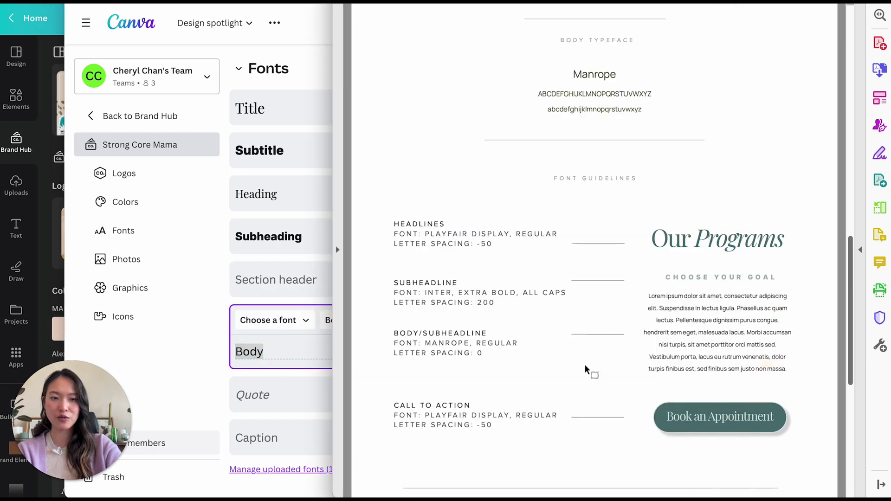
click(274, 327)
click(274, 325)
text(inter)
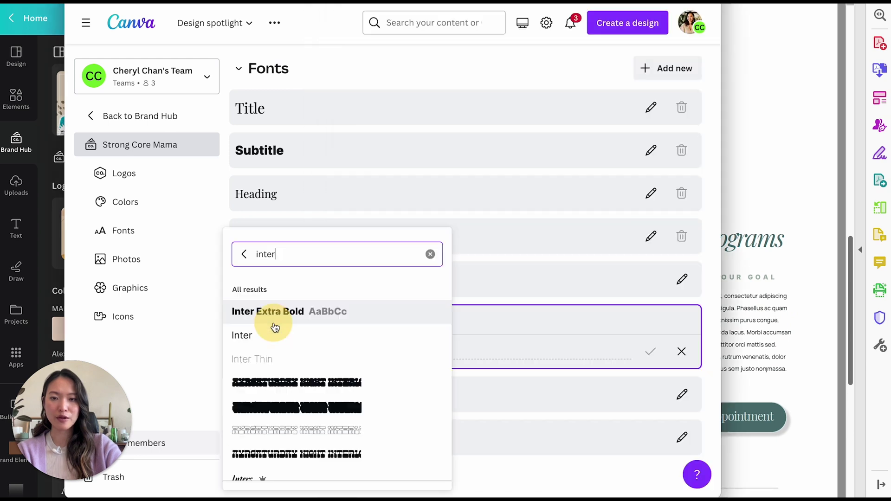
key(BackSpace)
key(BackSpace)
key(BackSpace)
key(BackSpace)
key(BackSpace)
text(manrope)
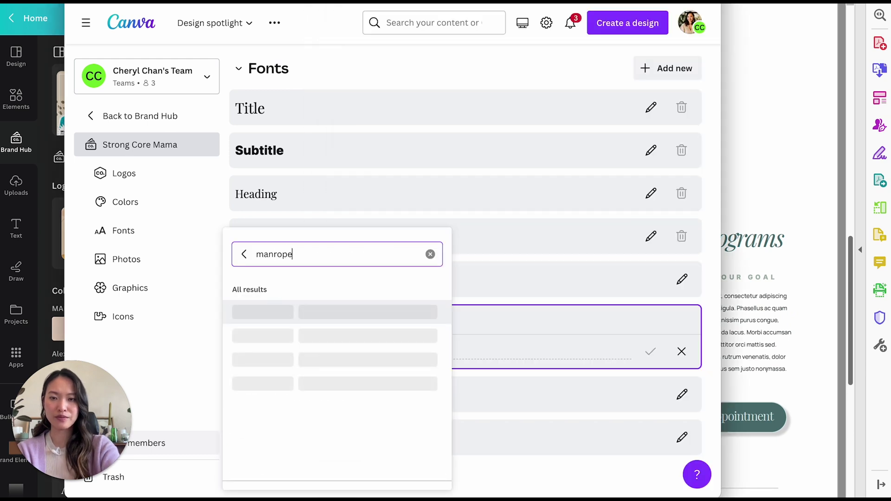
click(572, 332)
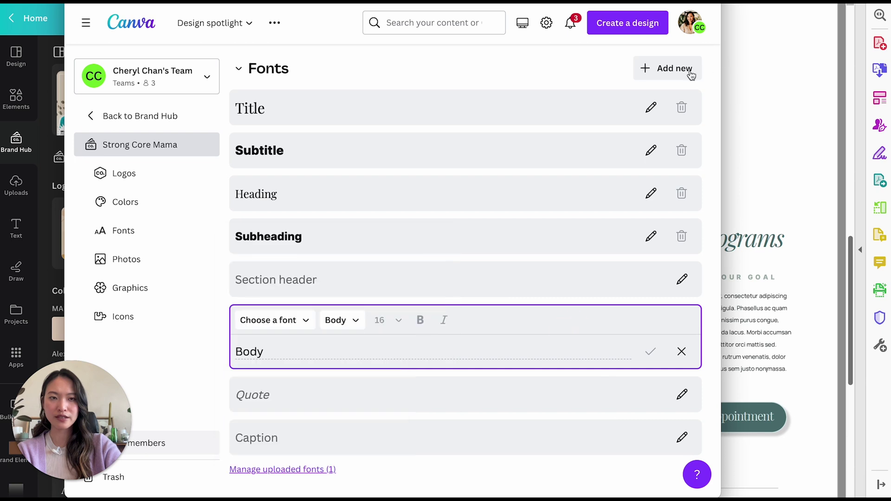
Open the font upload dialog to browse for another font file, then close it.
click(682, 75)
click(636, 155)
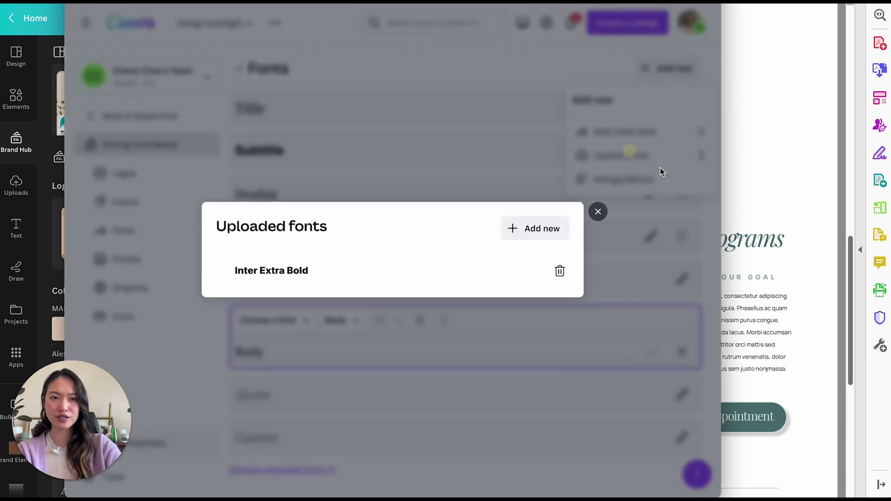
click(505, 234)
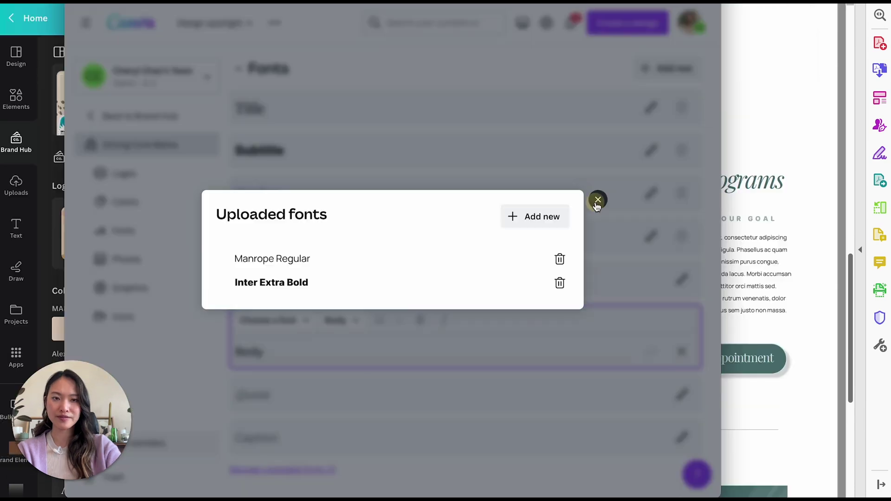
click(592, 198)
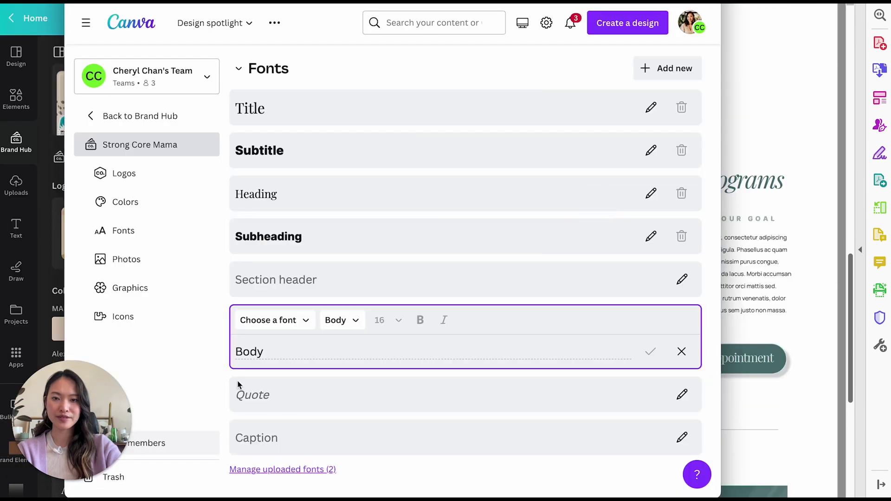
Search 'manrope' again and apply Manrope to the Body style.
click(274, 324)
click(246, 255)
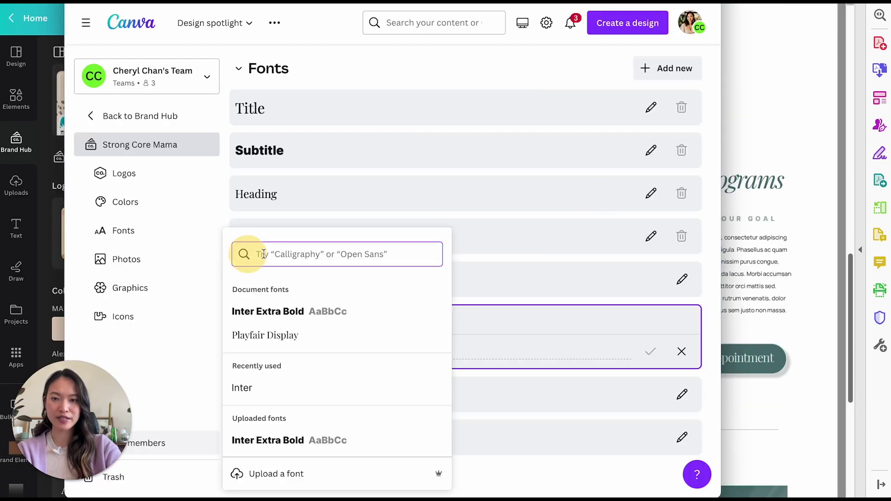
text(manrope)
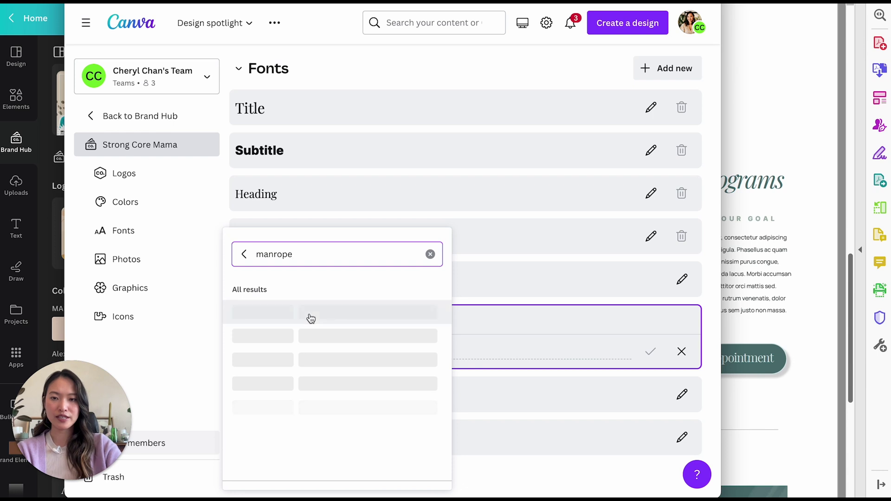
click(311, 314)
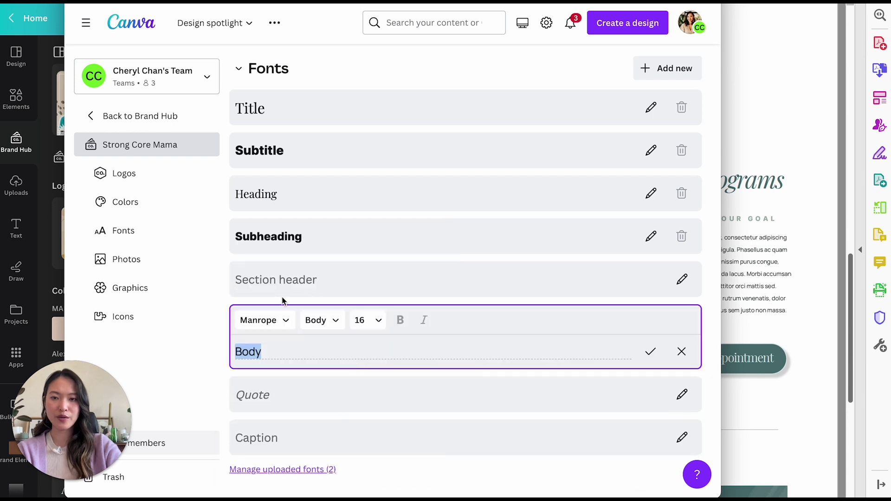
scroll(377, 179, up, 1)
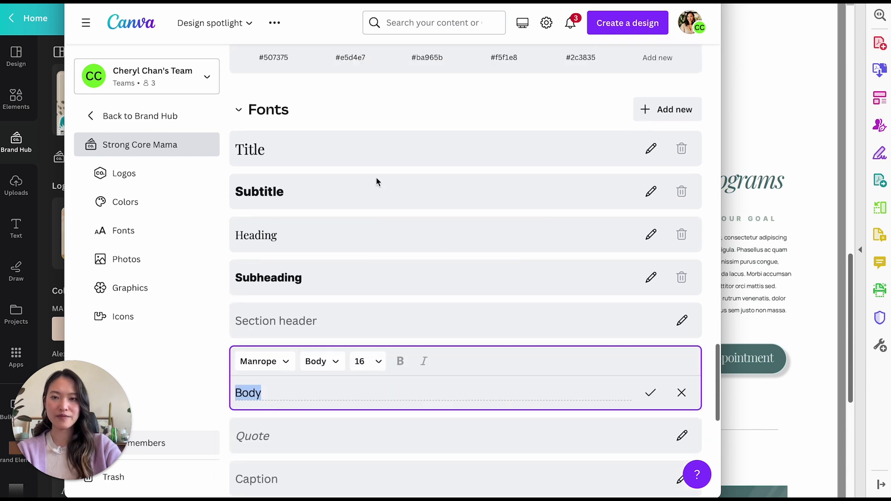
scroll(375, 301, down, 3)
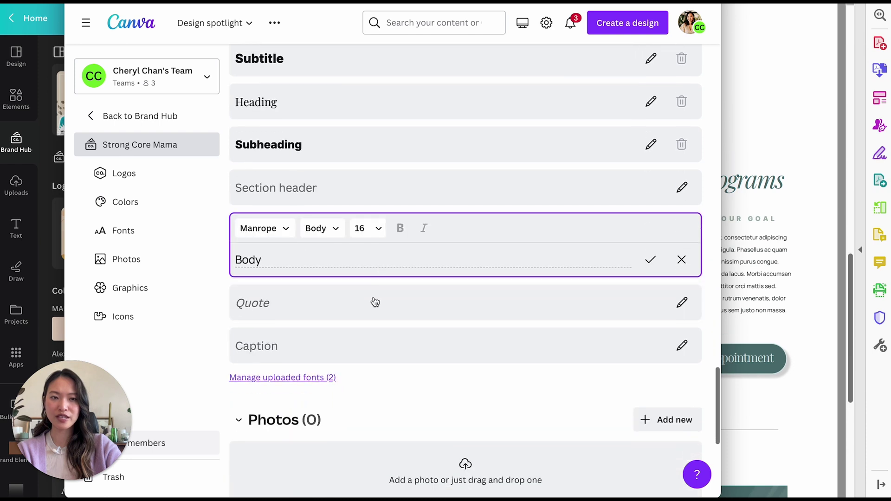
scroll(357, 396, down, 5)
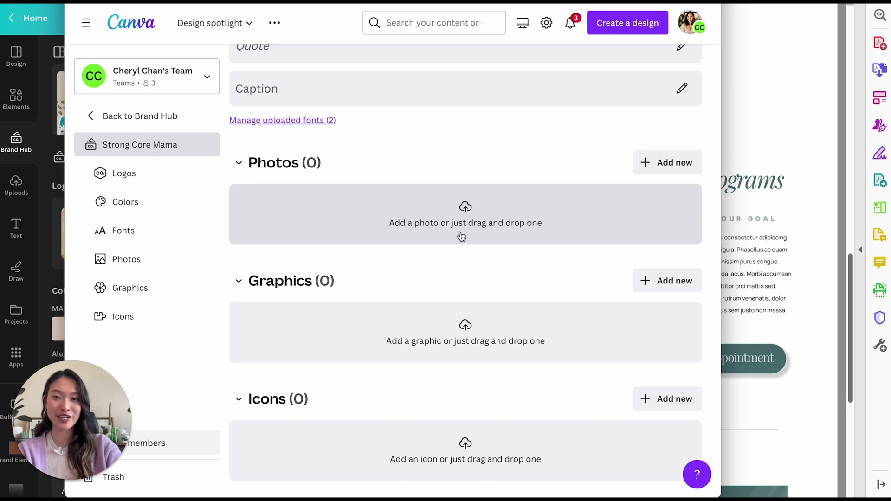
Drag the teal and violet icon PNGs into Graphics and scroll to confirm all thirteen uploaded.
scroll(454, 219, down, 1)
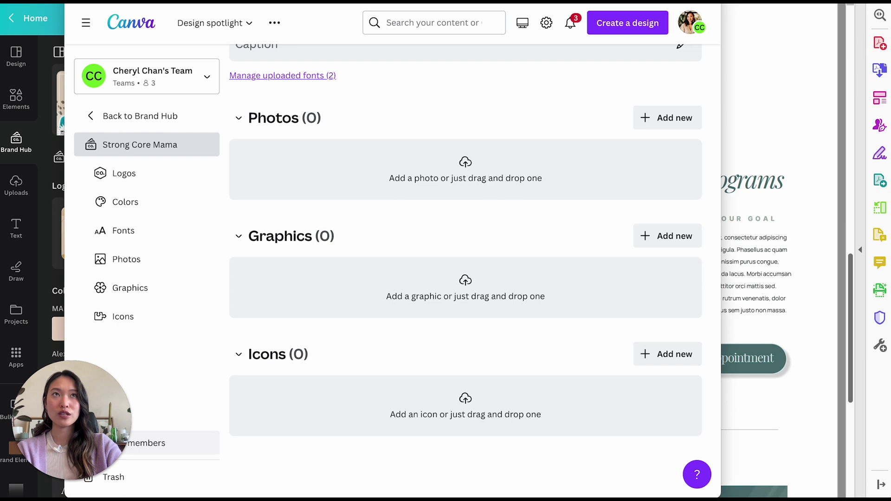
drag(889, 209, 460, 280)
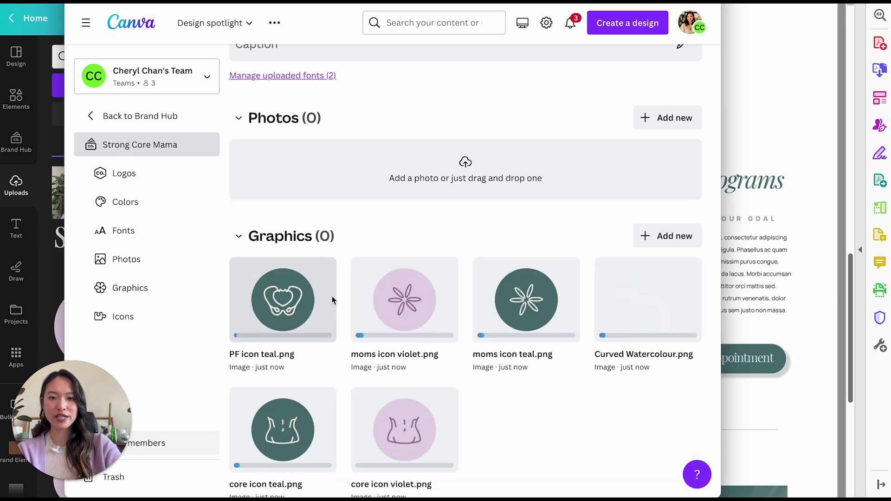
scroll(364, 314, down, 1)
scroll(365, 314, down, 7)
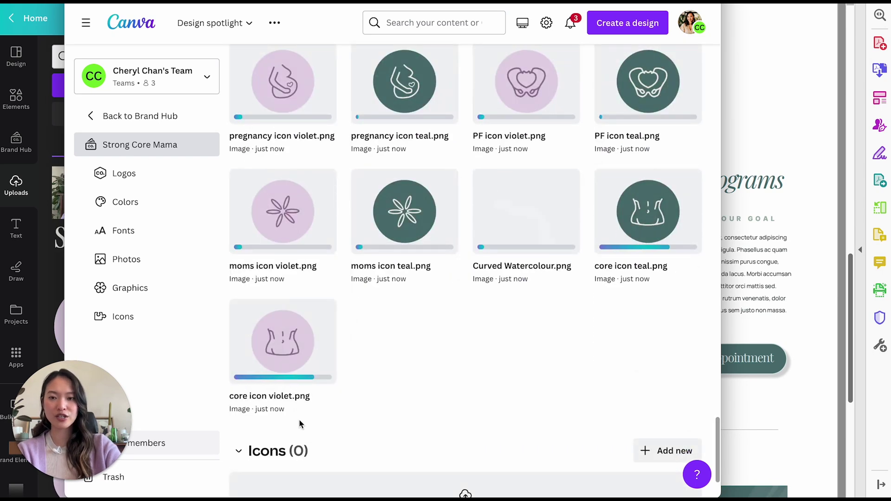
scroll(302, 420, down, 2)
scroll(358, 382, up, 8)
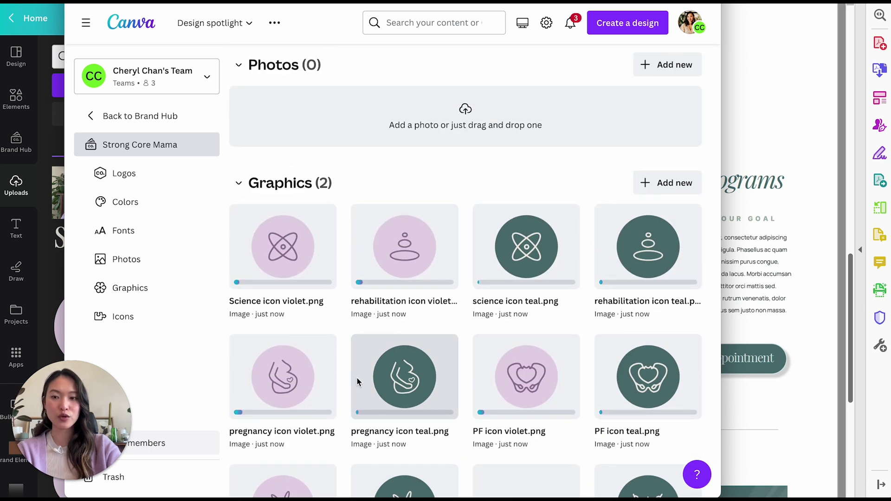
scroll(381, 392, down, 4)
scroll(408, 403, up, 10)
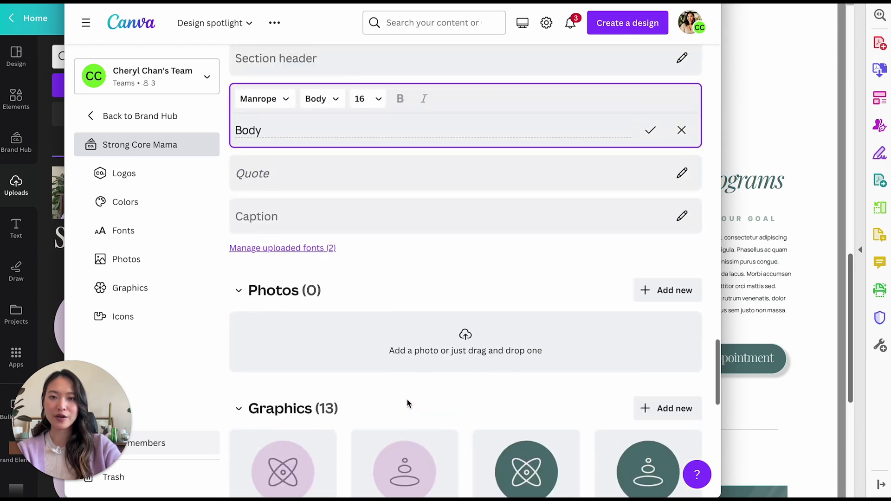
scroll(408, 404, up, 12)
scroll(408, 404, up, 5)
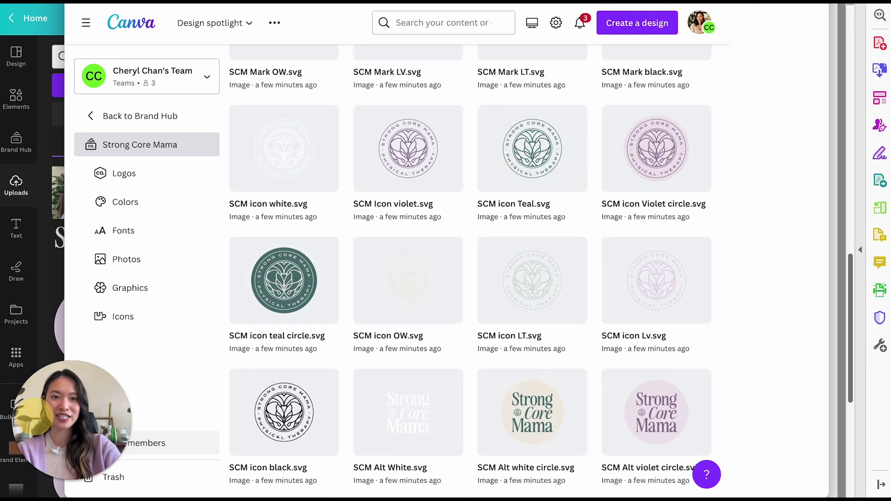
scroll(325, 303, up, 13)
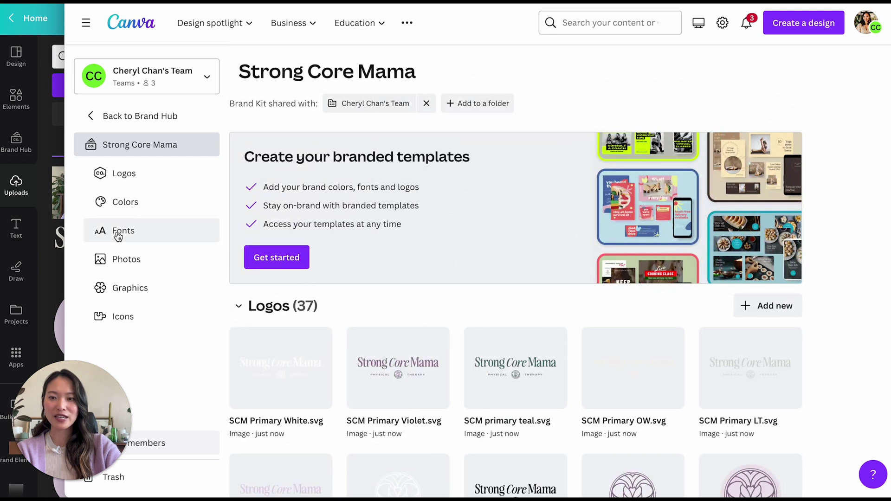
Go to Brand templates, page through the Pinterest template's preview, then close it.
click(128, 116)
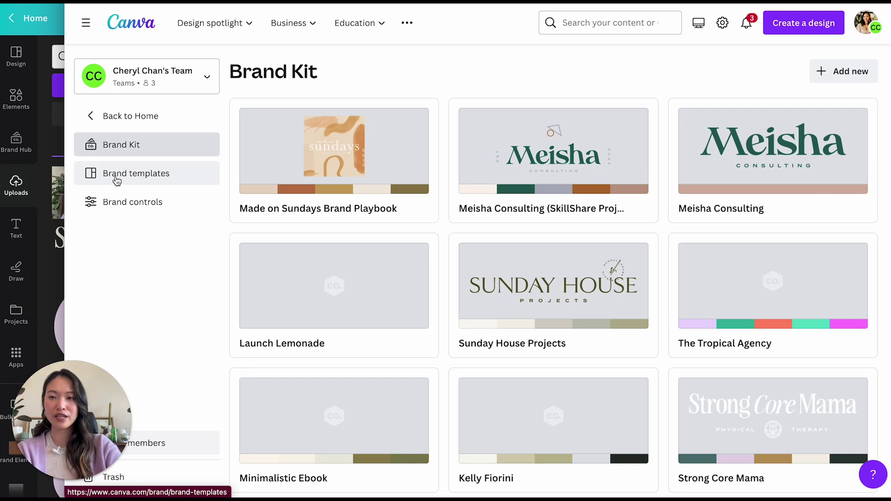
click(142, 179)
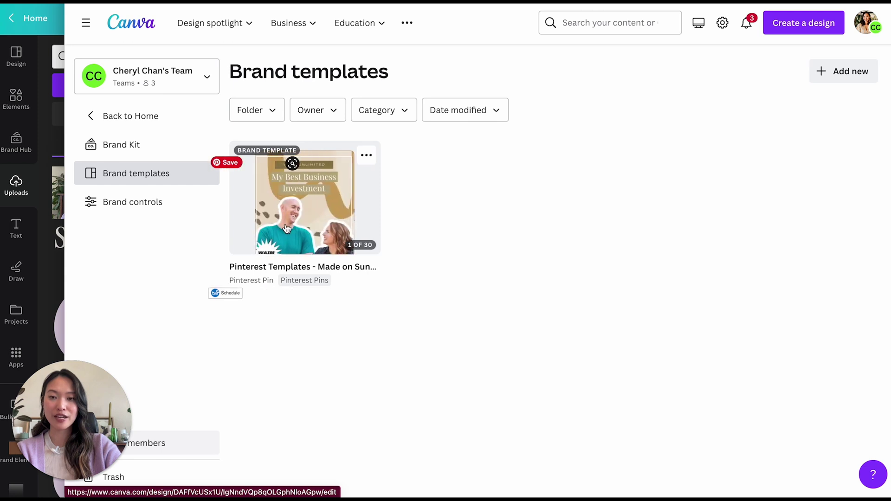
click(311, 195)
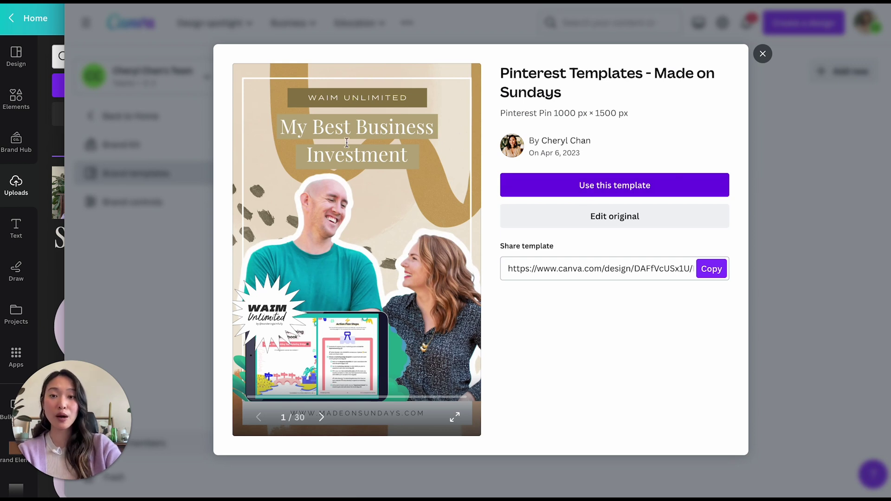
click(323, 414)
click(324, 416)
click(325, 417)
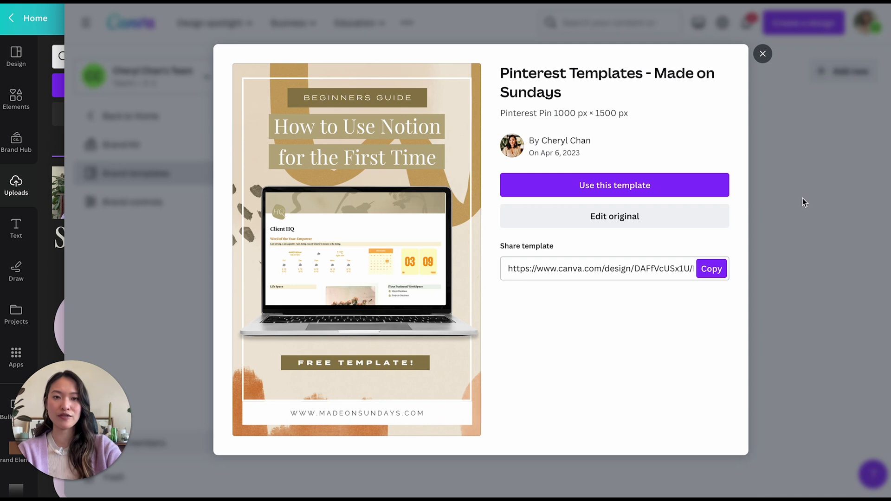
click(813, 208)
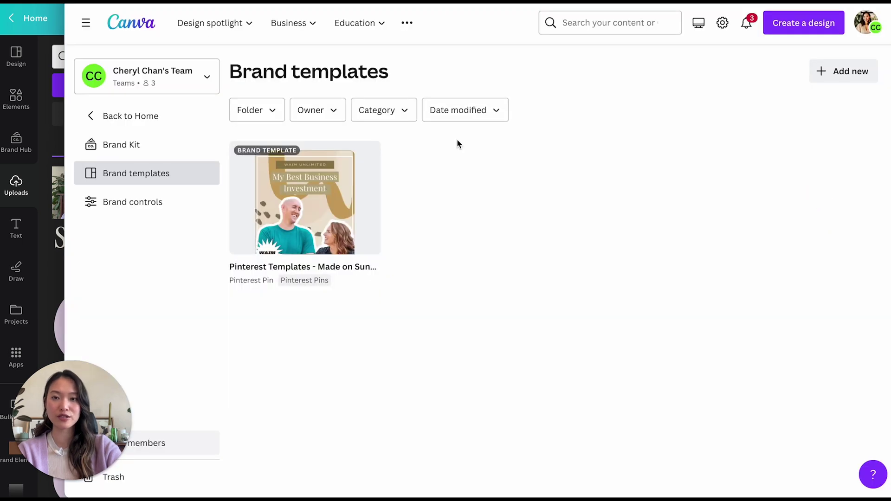
Create a new square Instagram Post design.
click(849, 81)
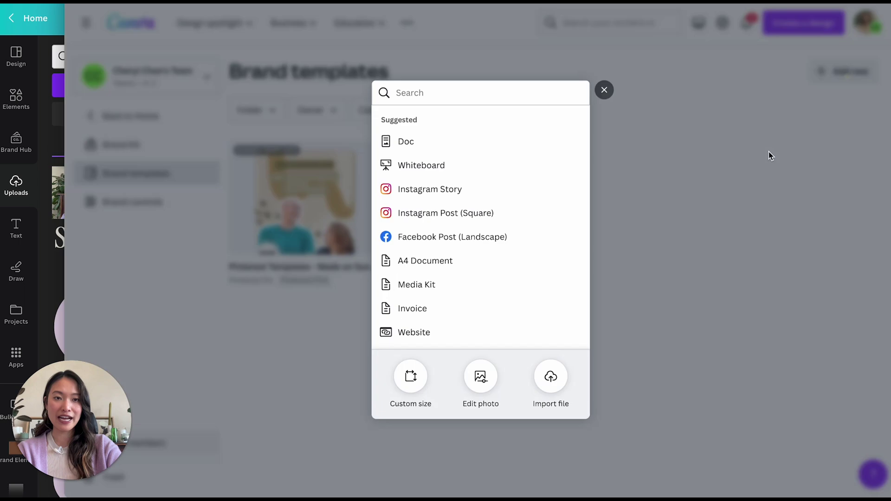
scroll(436, 239, down, 1)
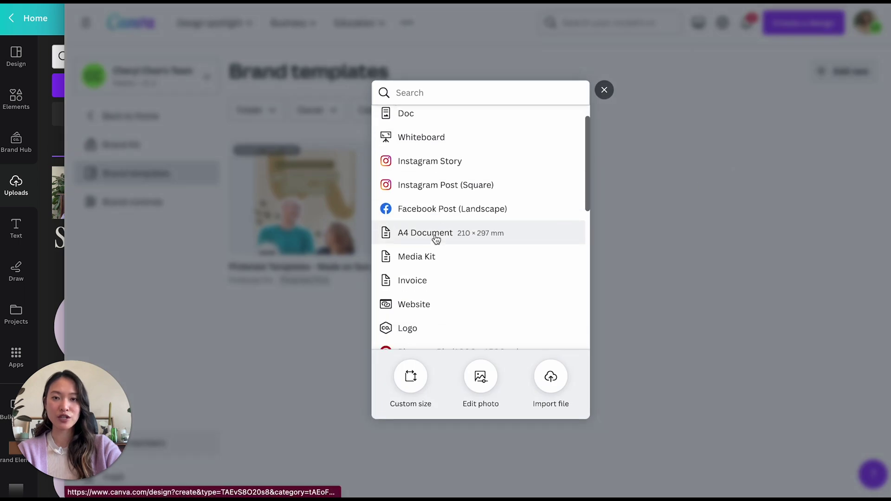
click(433, 187)
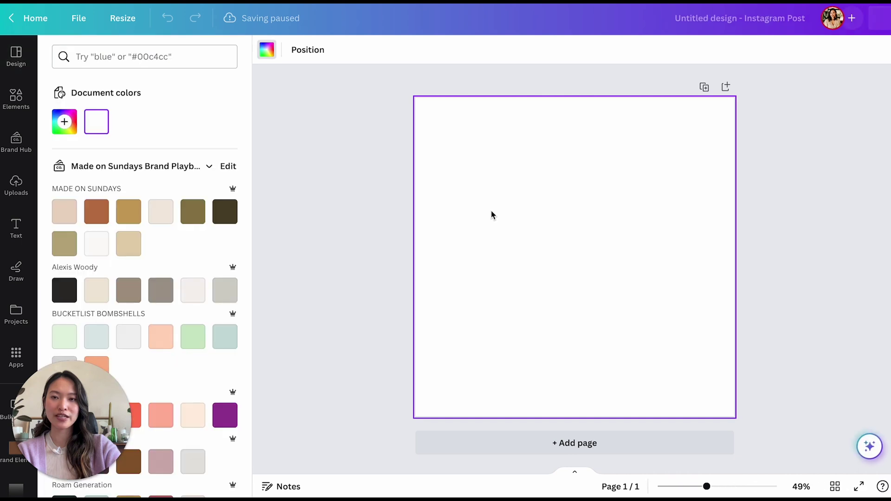
drag(76, 422, 333, 412)
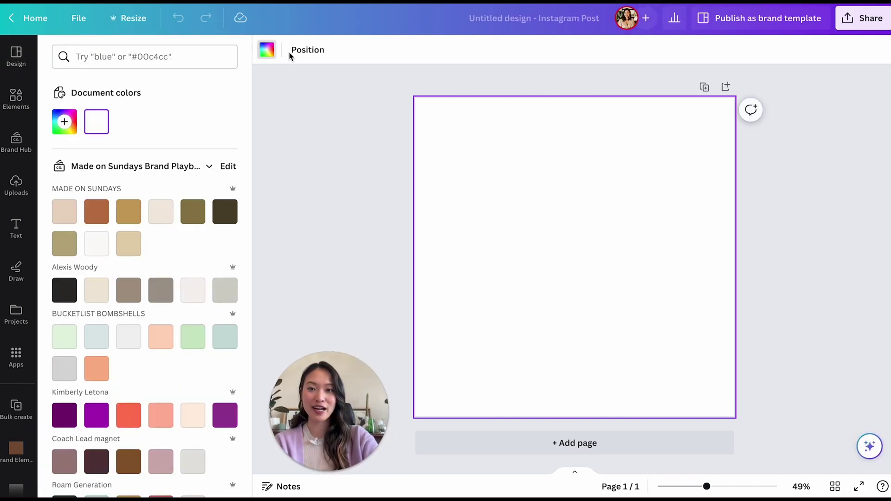
Fill the blank page with dark teal using the Strong Core mama brand palette.
click(18, 150)
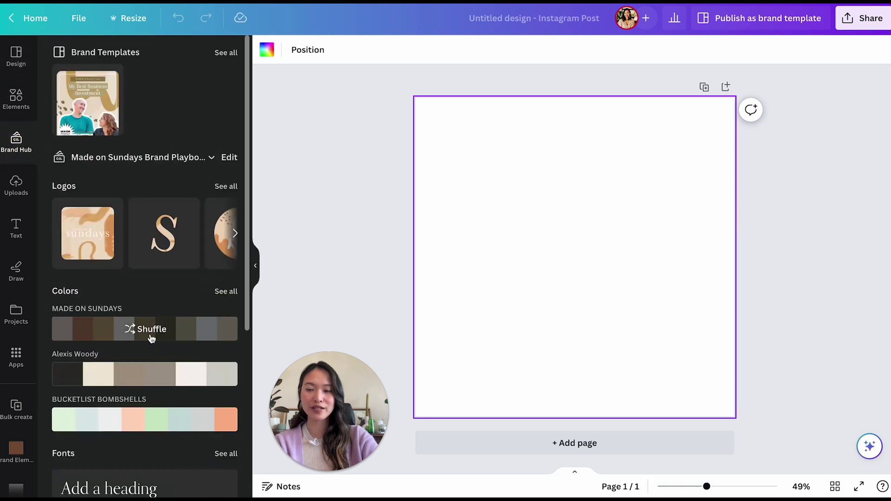
mouse_move(138, 323)
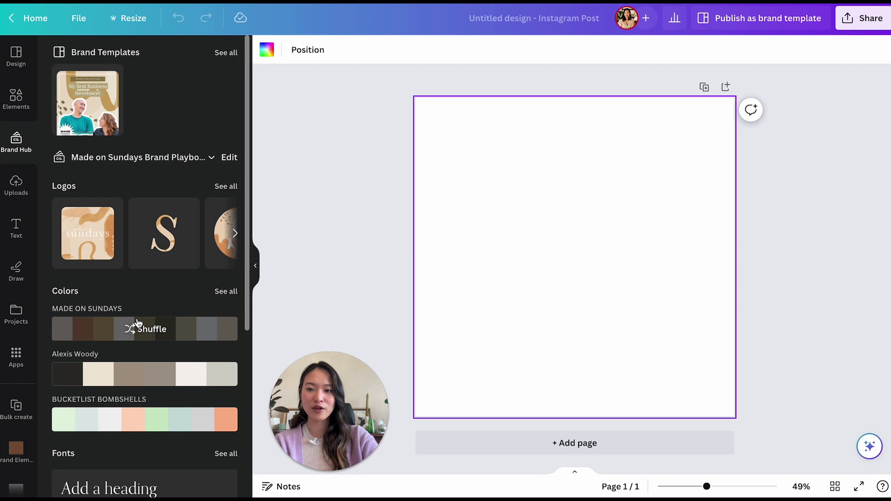
click(227, 296)
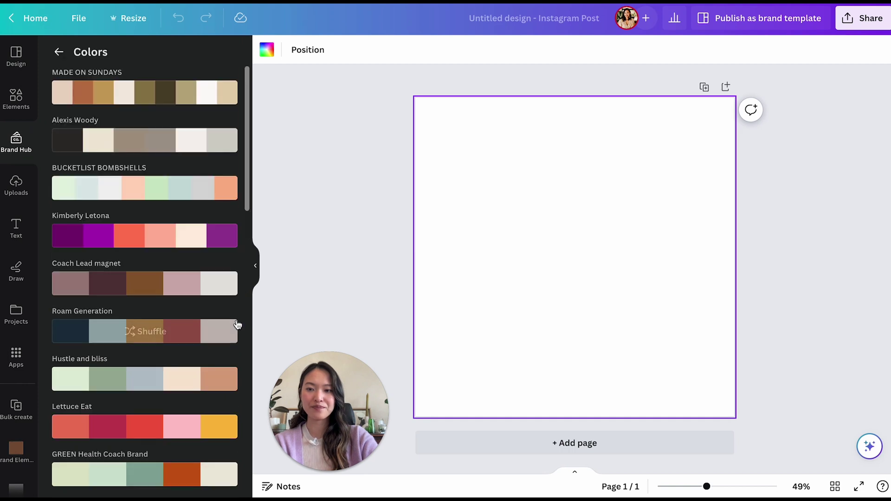
scroll(160, 148, down, 15)
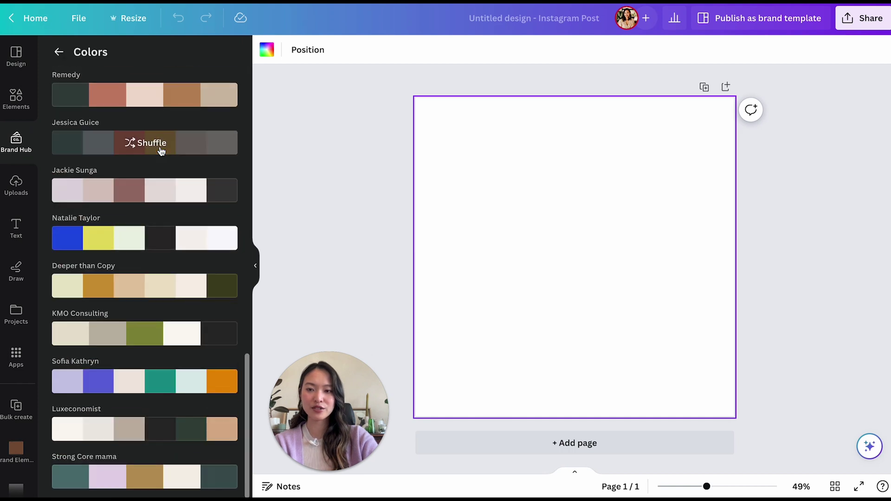
mouse_move(131, 483)
click(102, 480)
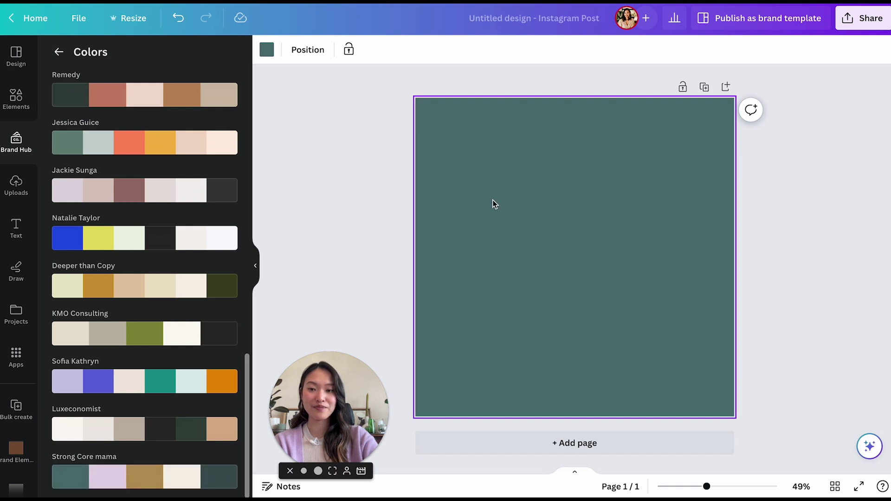
click(58, 52)
scroll(131, 262, down, 5)
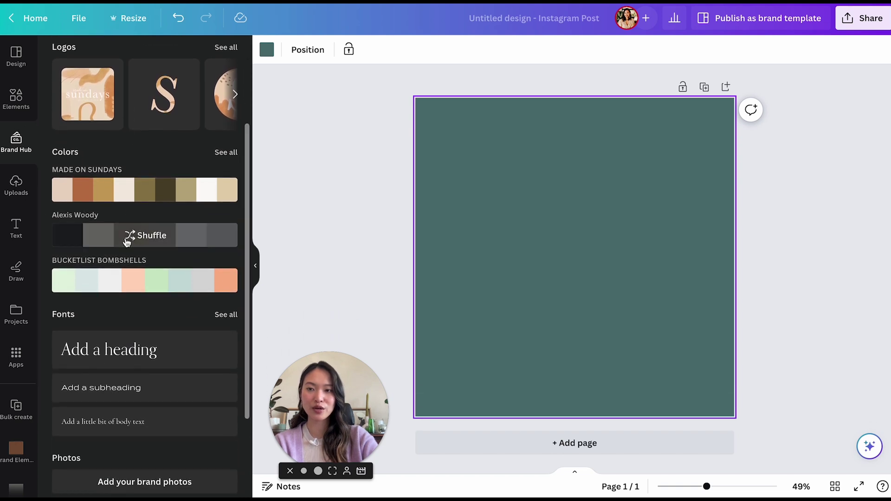
scroll(126, 243, down, 3)
scroll(126, 243, up, 3)
scroll(126, 242, up, 3)
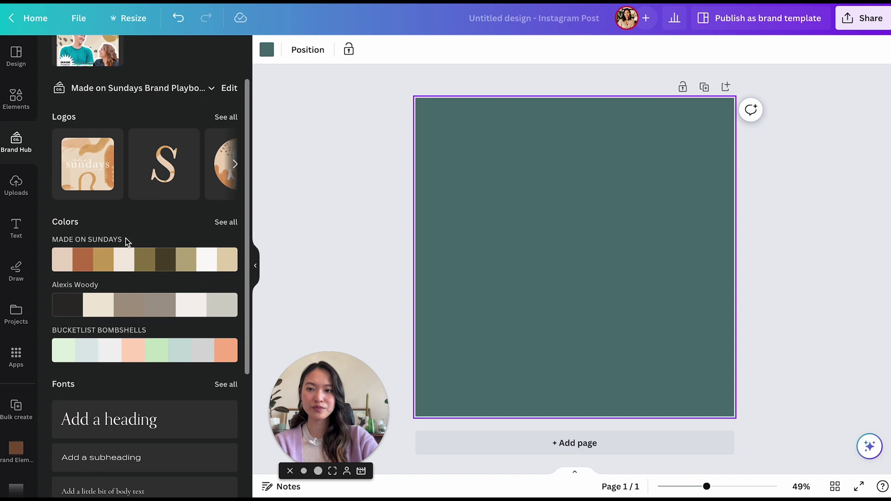
Switch to the Strong Core Mama brand kit and place its first logo at the top centre.
click(138, 160)
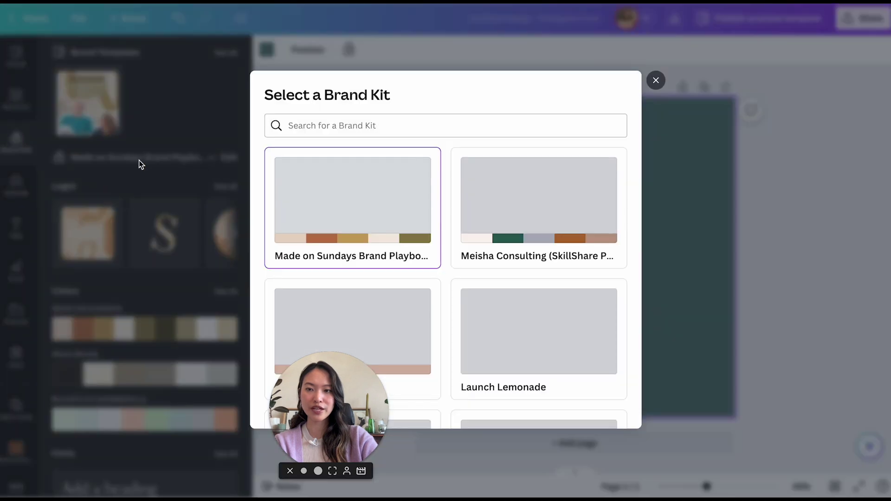
scroll(463, 255, down, 5)
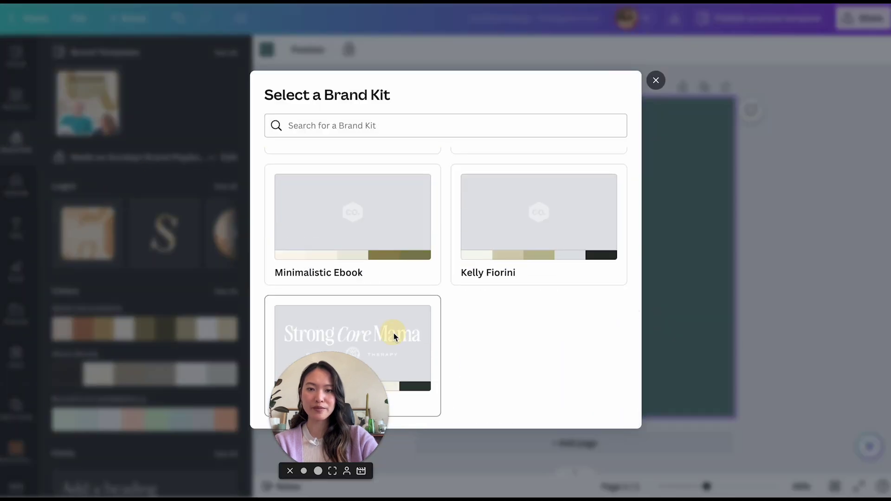
click(414, 328)
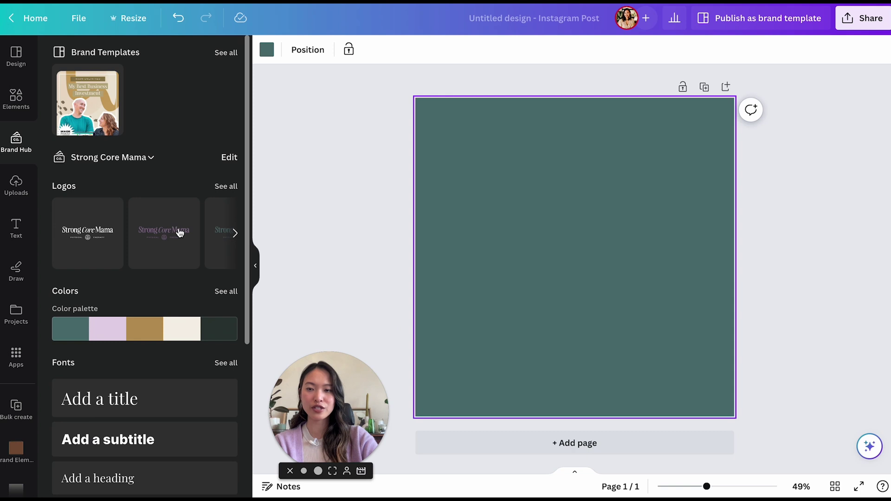
scroll(178, 233, down, 1)
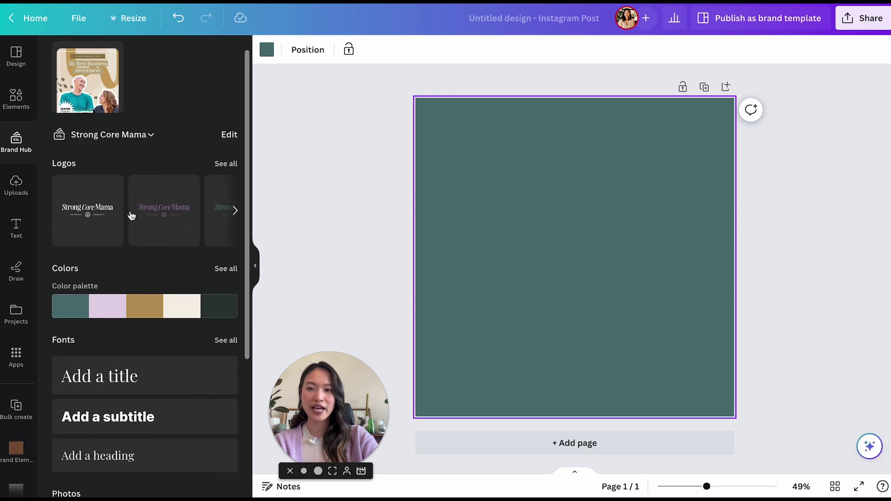
click(109, 212)
drag(606, 257, 608, 136)
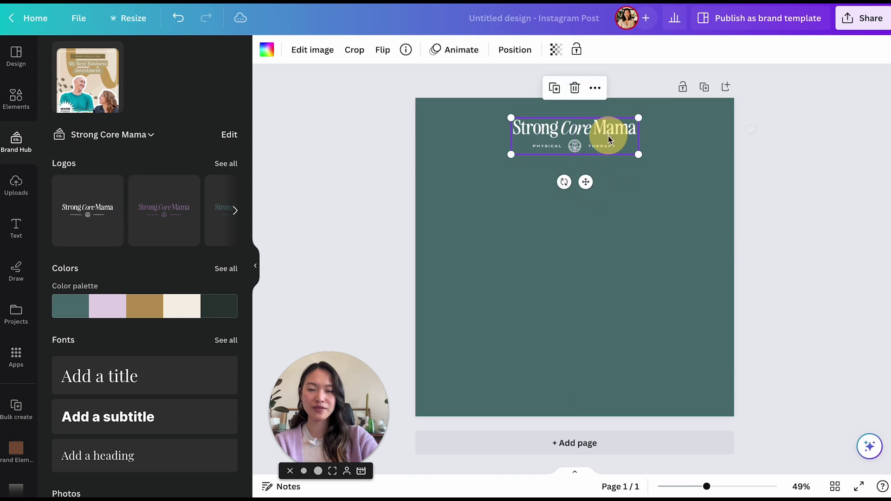
click(383, 179)
Add the violet pregnancy icon from brand graphics, shrink it, and place it below the logo.
scroll(139, 273, down, 5)
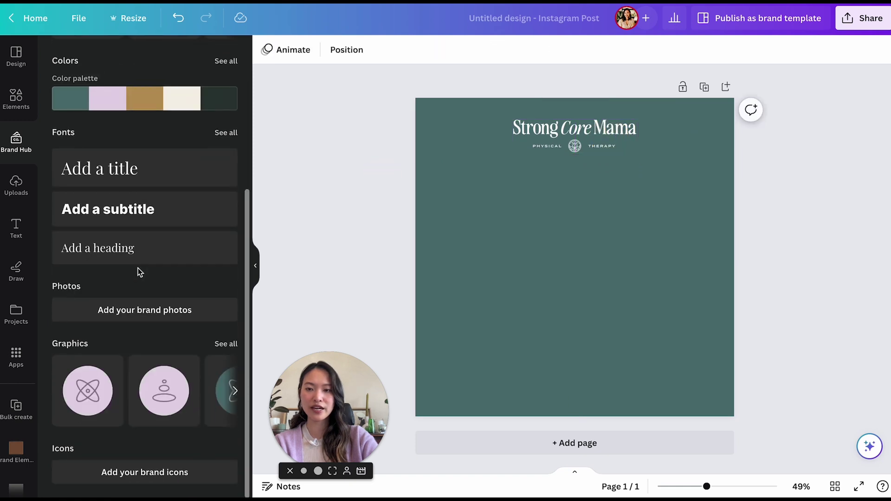
click(228, 342)
scroll(176, 269, down, 2)
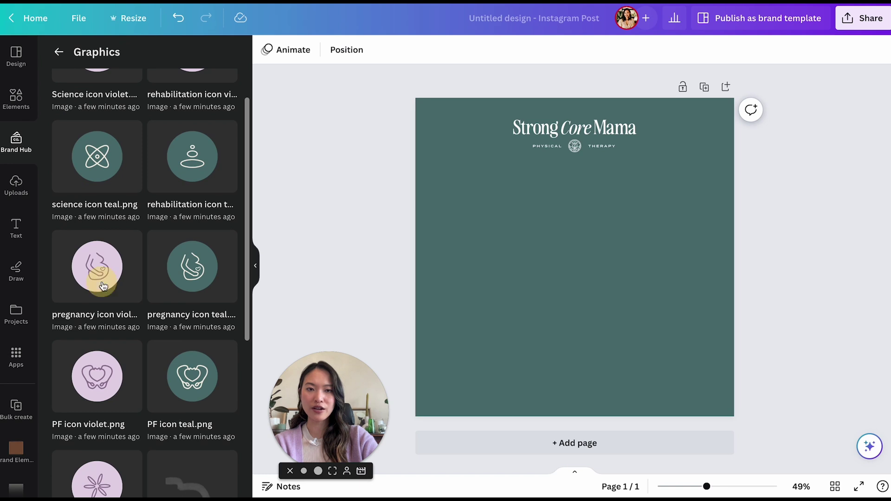
click(97, 271)
drag(677, 363, 578, 191)
click(620, 263)
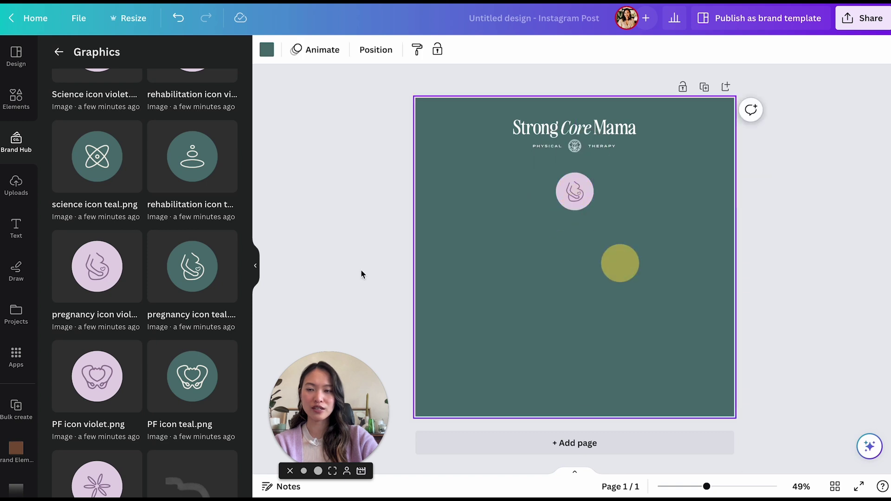
Add a title text box coloured cream from the brand palette.
click(16, 106)
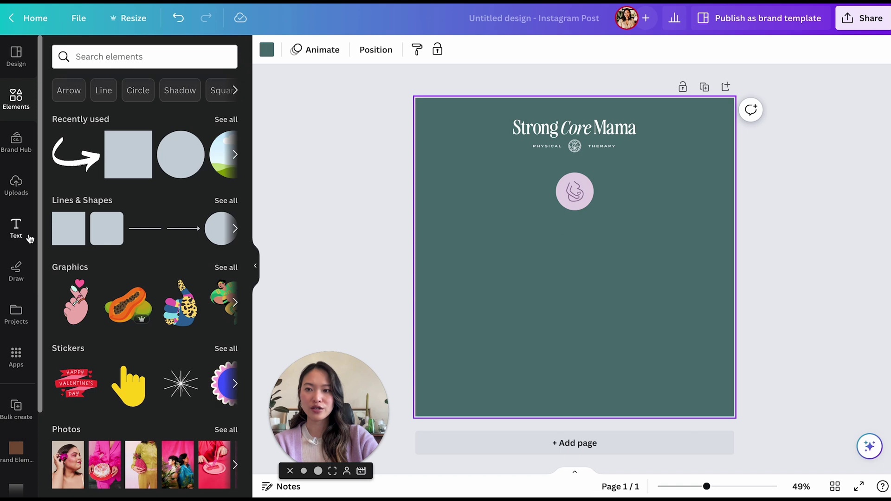
click(16, 227)
click(131, 151)
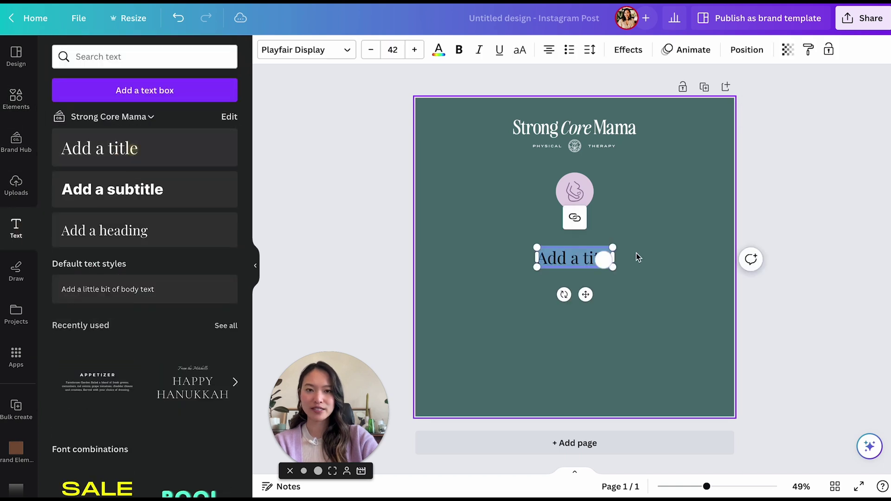
click(439, 50)
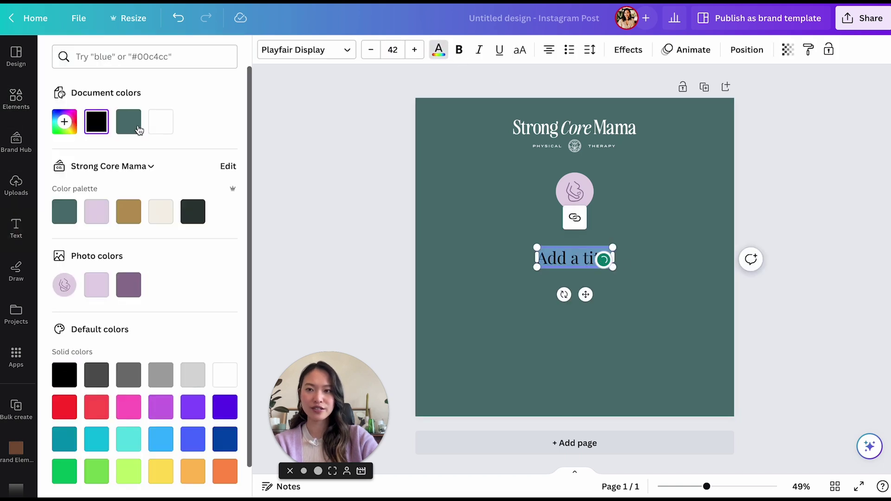
click(170, 215)
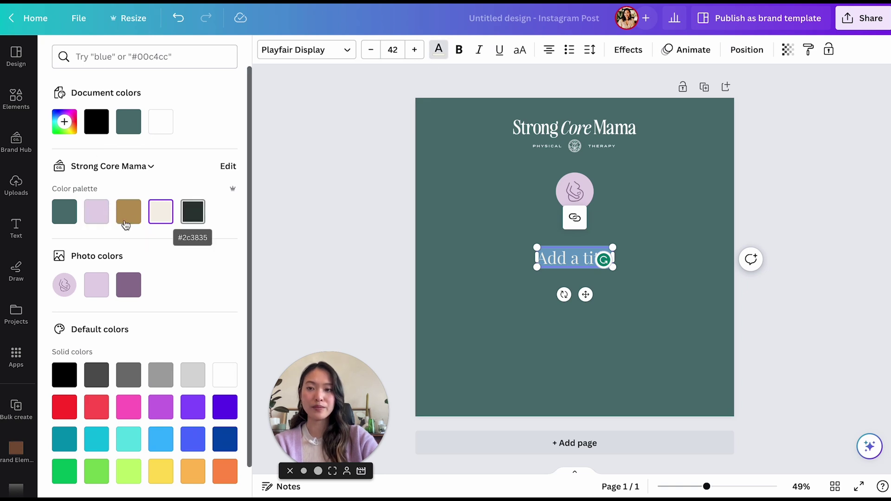
click(654, 277)
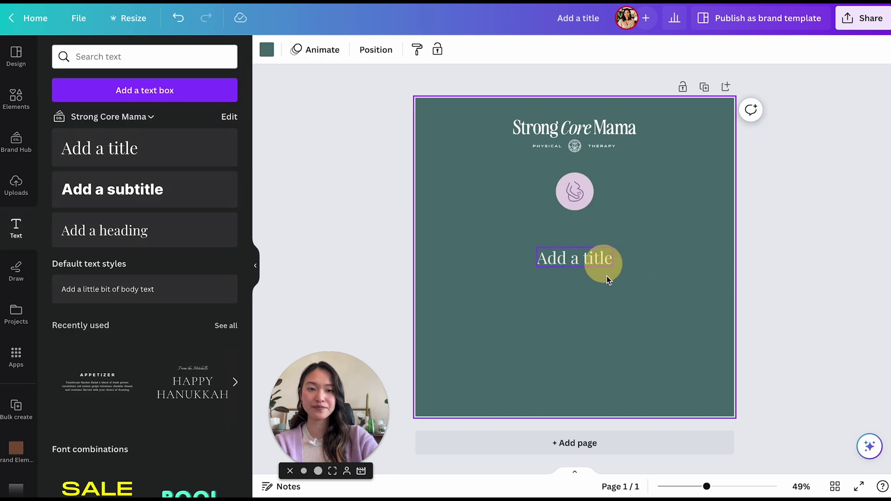
Change the title to 'Post Partum Workouts', fit it on one line, and centre it.
double_click(604, 261)
drag(613, 268, 611, 244)
click(654, 299)
double_click(611, 244)
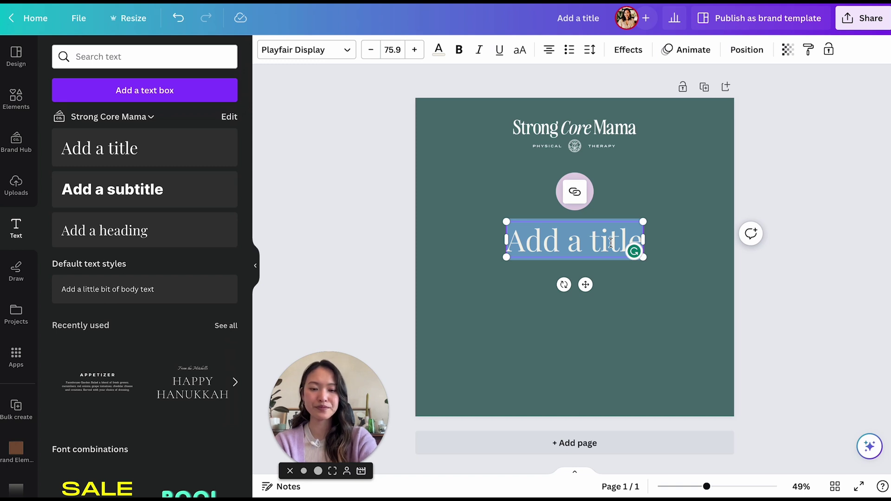
text(Post P)
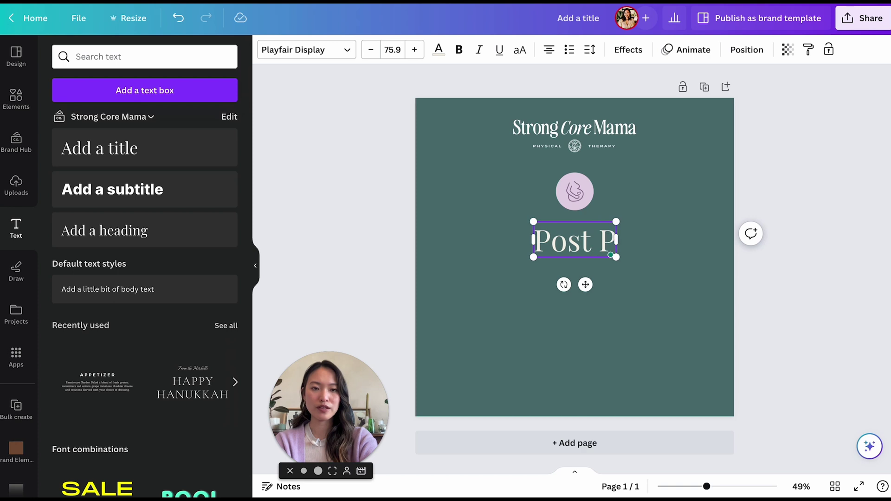
text(artum)
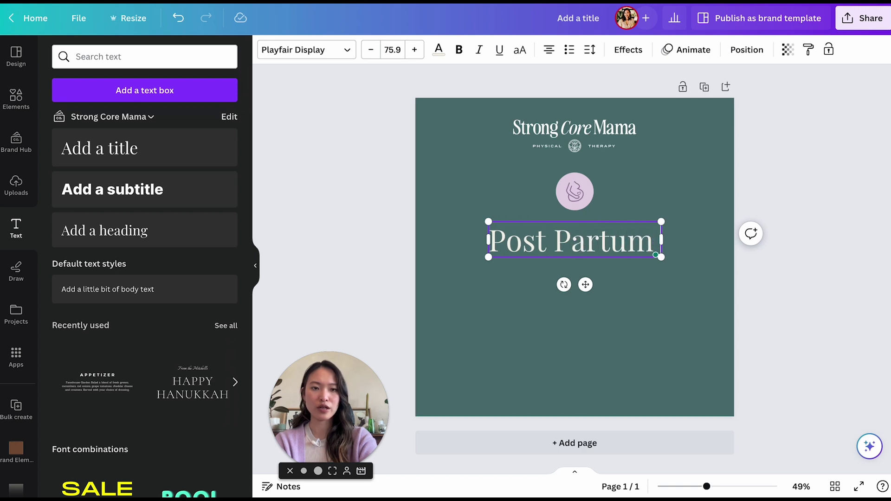
text( Workouts)
click(696, 331)
click(697, 248)
drag(723, 258, 646, 247)
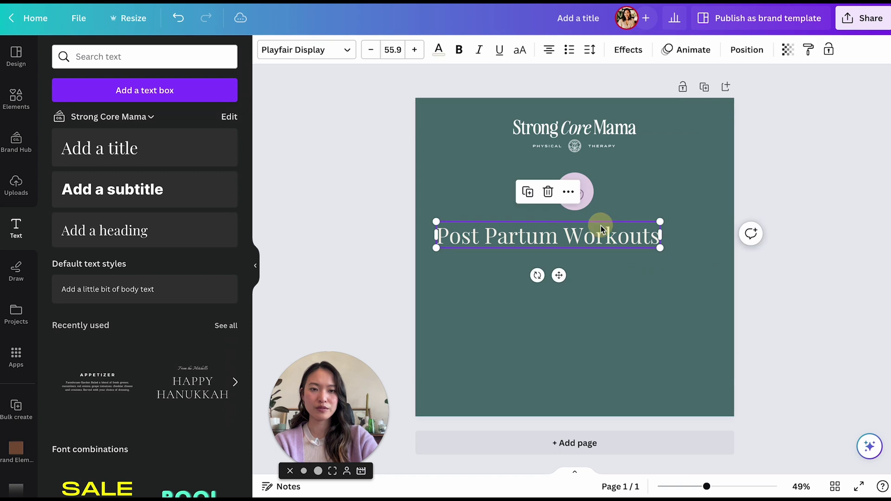
drag(600, 225, 629, 225)
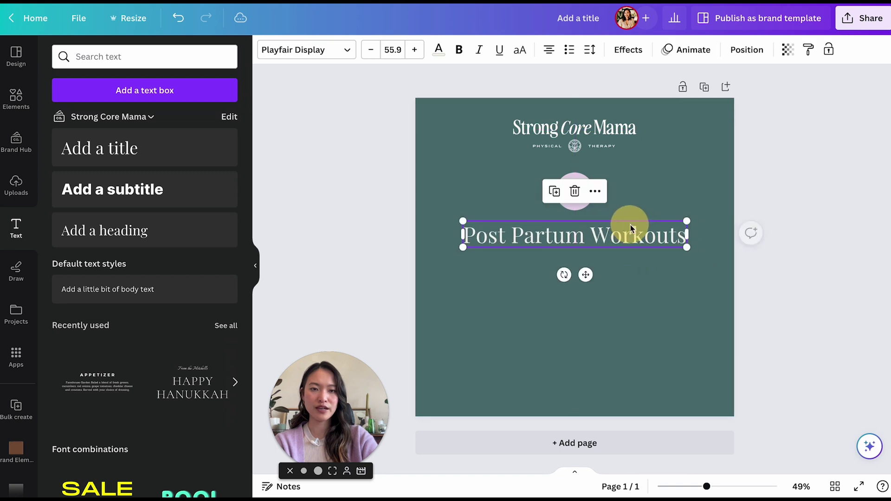
Add a single-image landscape grid and shrink it into the lower part of the page.
click(627, 293)
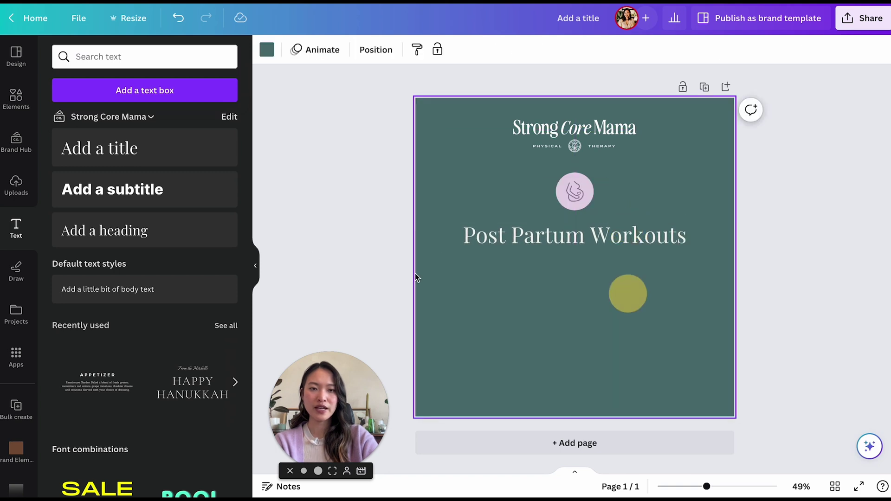
click(16, 99)
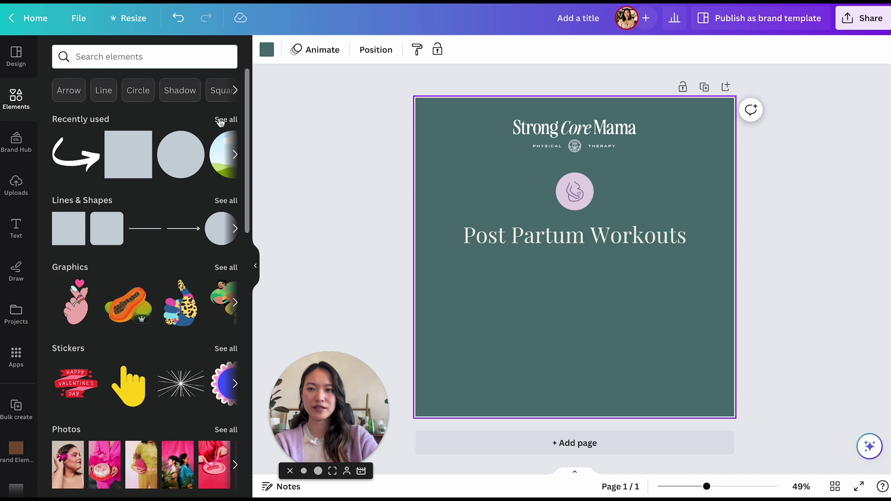
scroll(101, 249, down, 10)
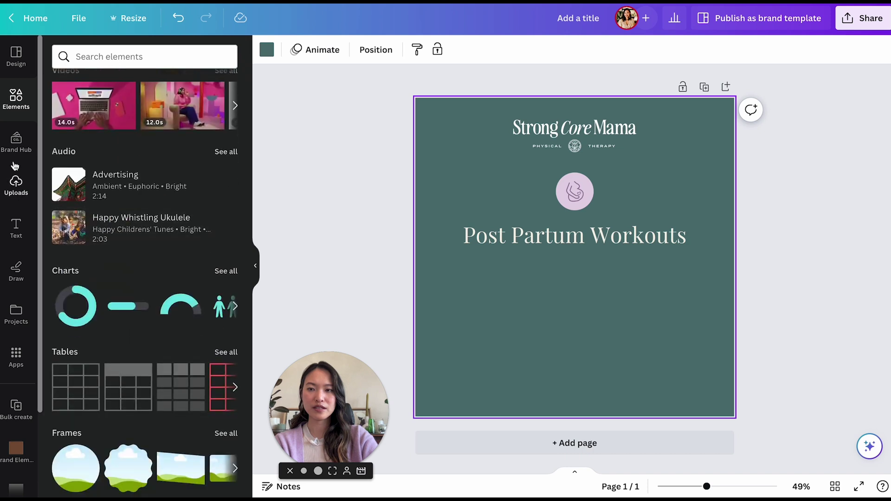
scroll(132, 223, down, 8)
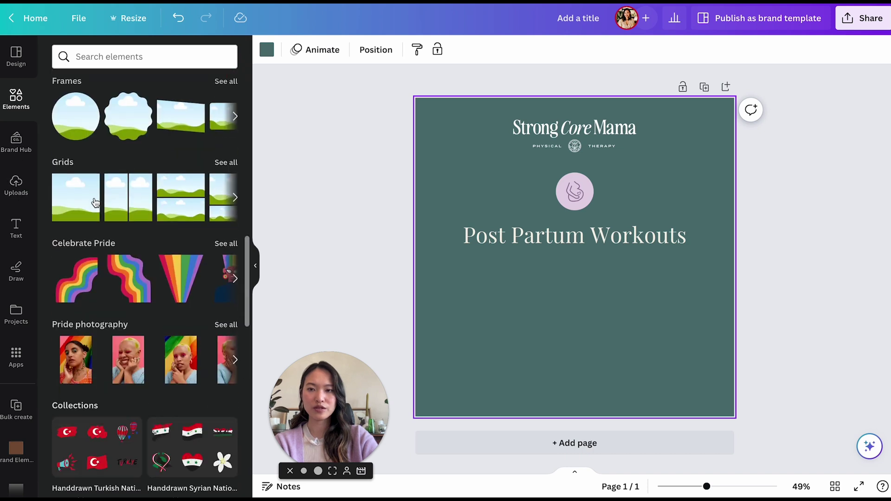
click(79, 194)
drag(734, 98, 647, 275)
drag(564, 347, 591, 321)
Make the pregnancy icon smaller and centre it under the logo.
click(574, 203)
drag(595, 211, 578, 182)
drag(601, 241, 602, 217)
Move the grid up under the title and shorten its height.
click(601, 319)
drag(601, 318, 600, 296)
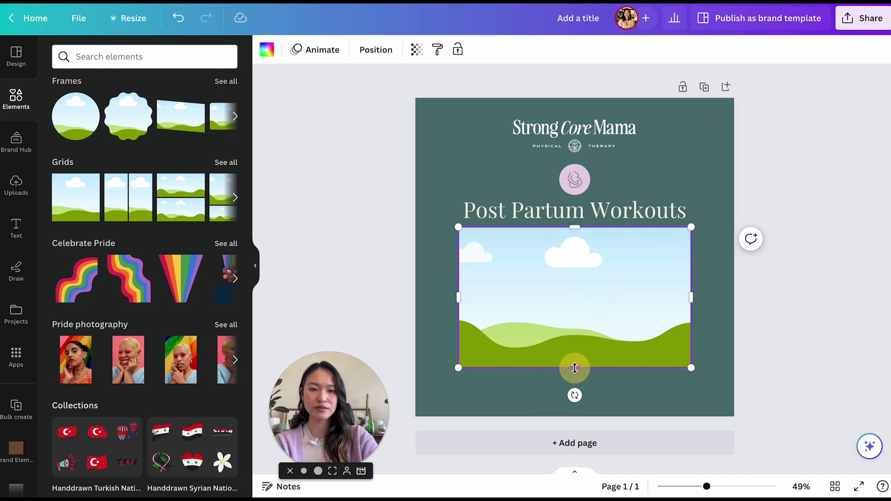
drag(574, 367, 575, 328)
click(526, 353)
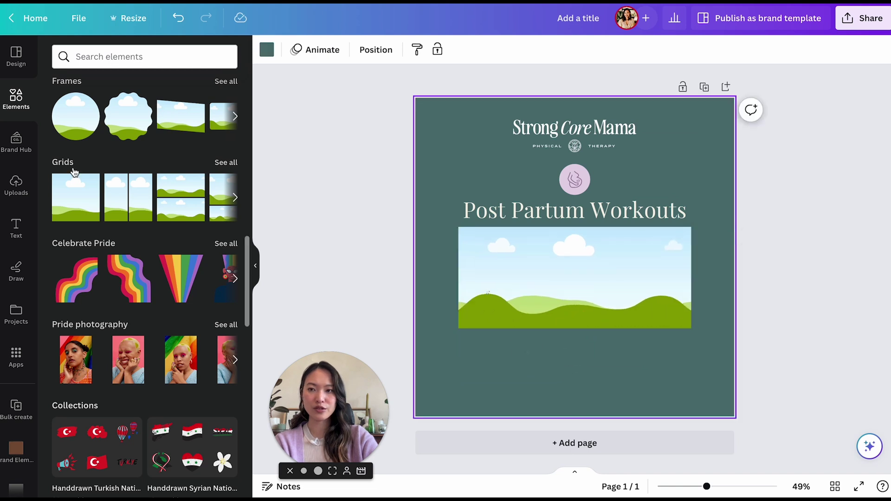
Add a cream subtitle below the image reading 'SWIPE TO LEARN MORE'.
click(17, 227)
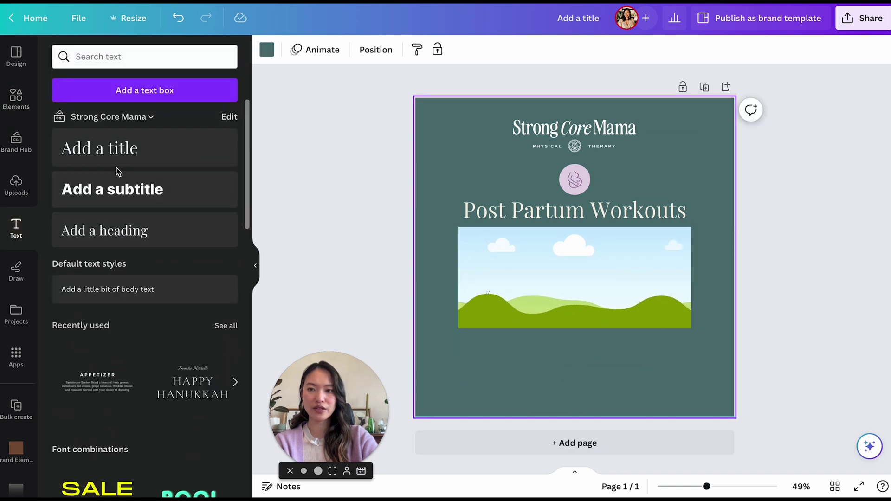
click(125, 195)
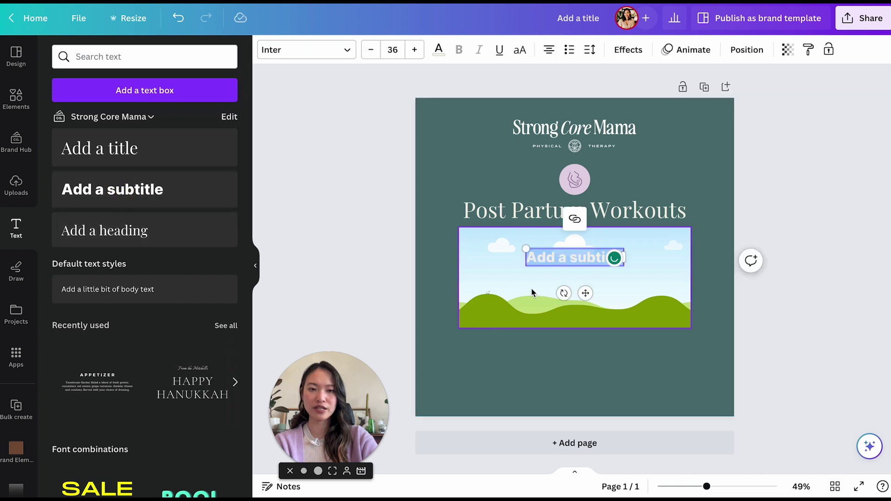
drag(586, 262, 586, 356)
click(439, 49)
click(160, 211)
double_click(615, 353)
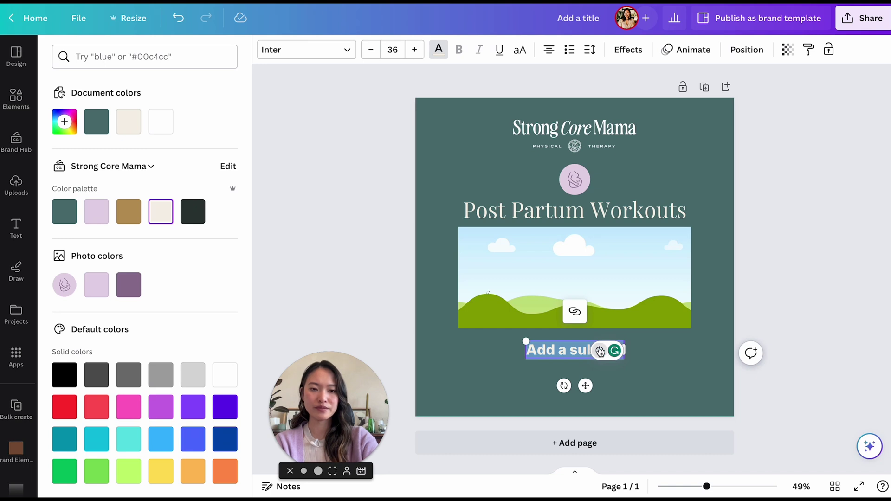
key(BackSpace)
text(SWIPE TO LEARN MORE)
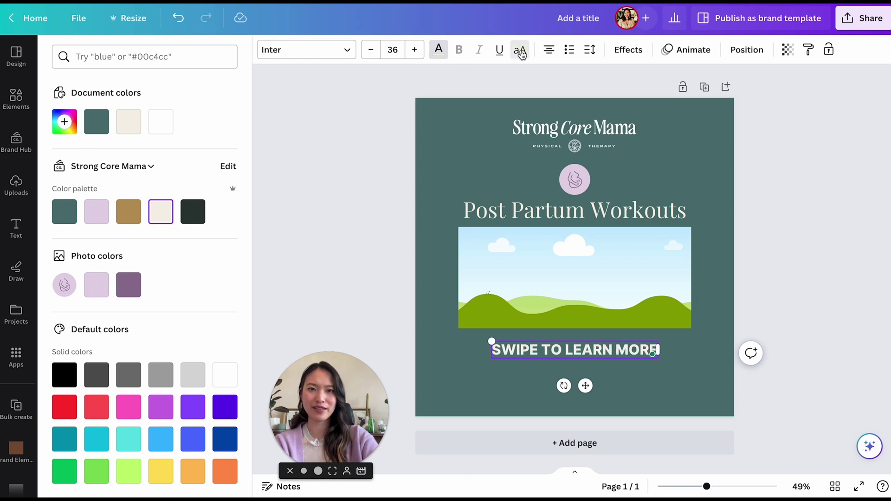
Set the subtitle's letter spacing to 100 and reduce its font size a few steps.
click(628, 49)
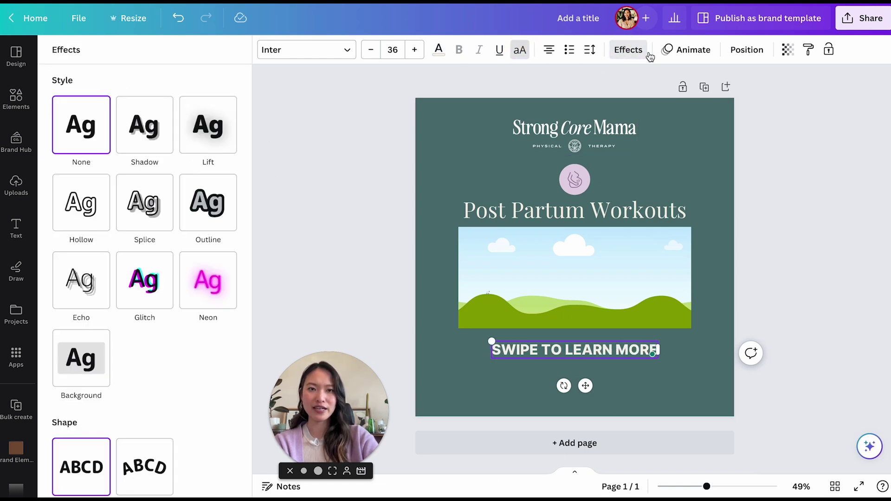
click(590, 49)
click(727, 85)
text(100)
key(Return)
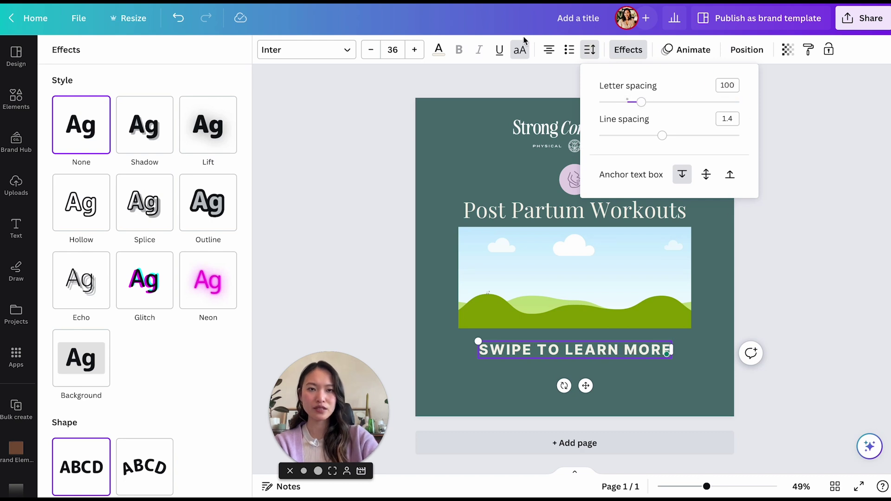
click(370, 49)
click(371, 50)
click(370, 50)
click(371, 49)
Widen the letter spacing to 300 and bring the font size down to 21.
click(589, 50)
click(728, 85)
text(300)
key(Return)
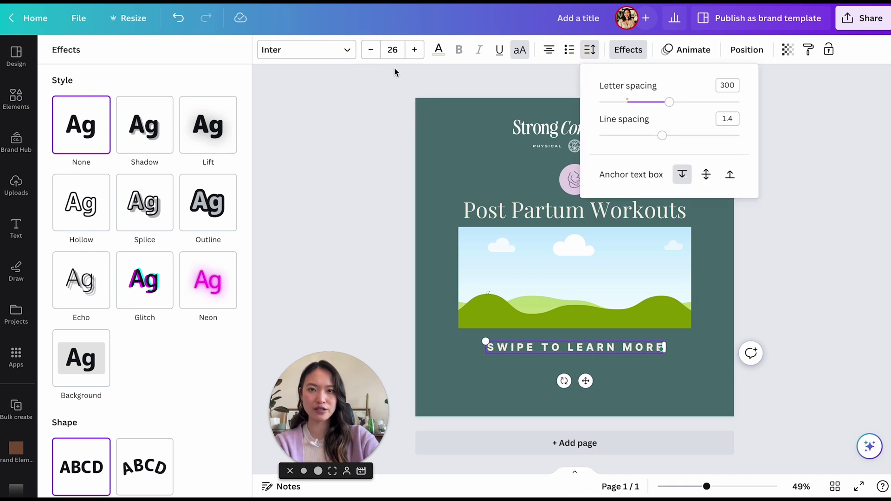
click(370, 50)
click(370, 50)
click(370, 50)
click(370, 50)
click(371, 50)
click(371, 50)
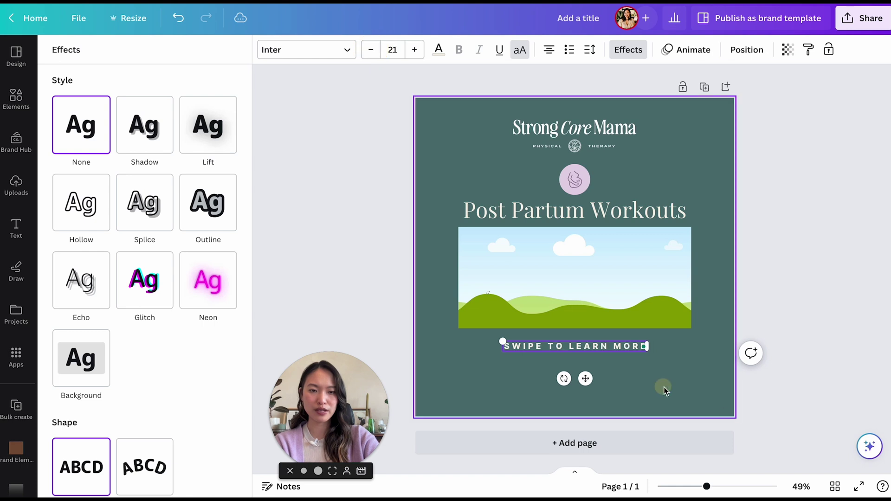
Share the design as a brand template, keep the Brand templates folder, and publish.
click(633, 364)
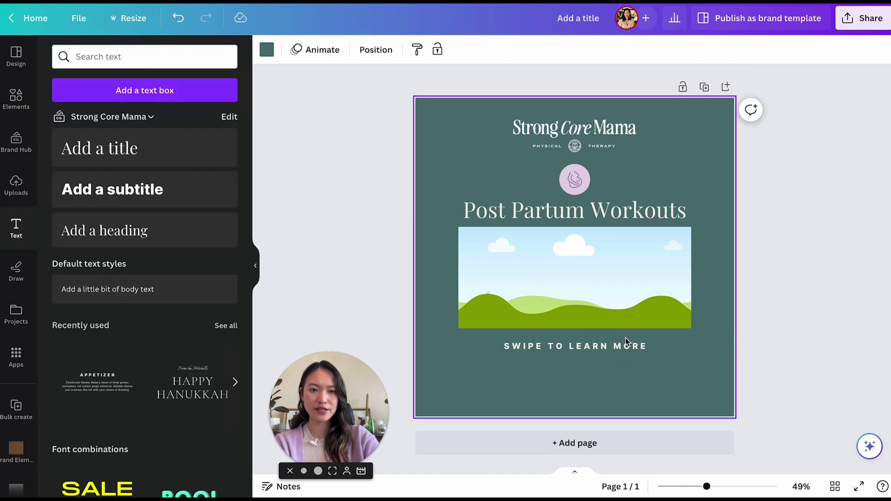
click(626, 344)
click(683, 371)
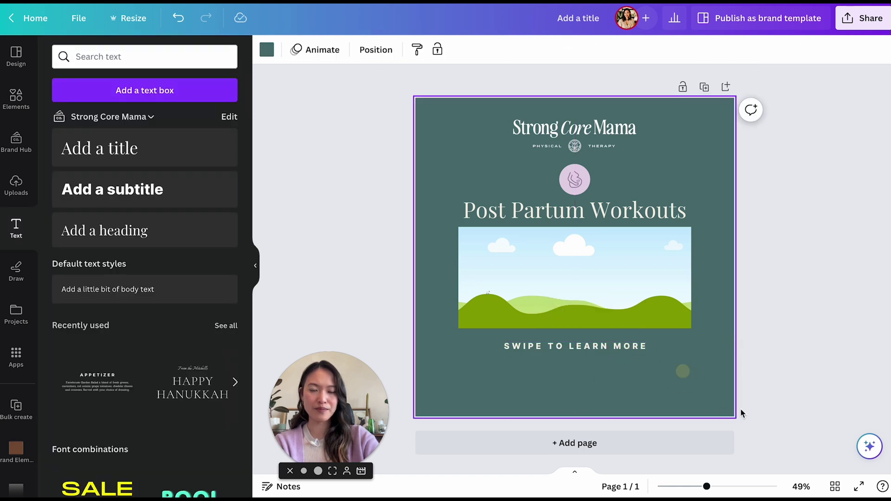
click(859, 201)
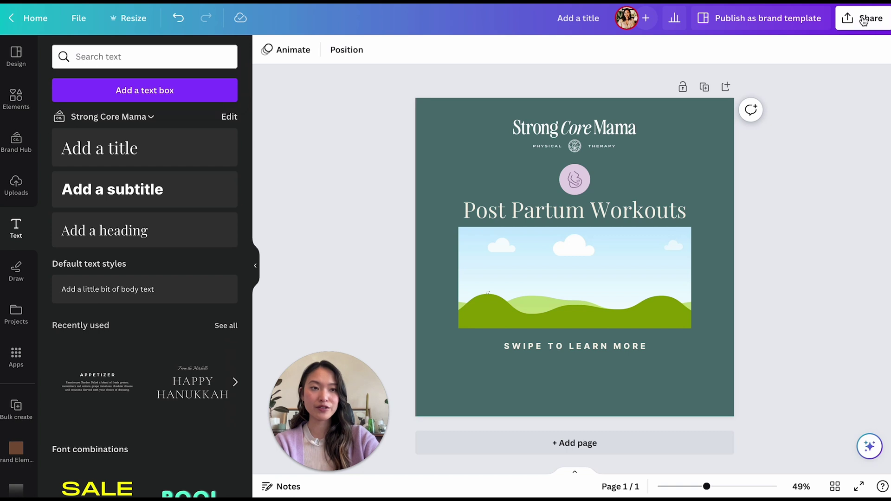
click(875, 28)
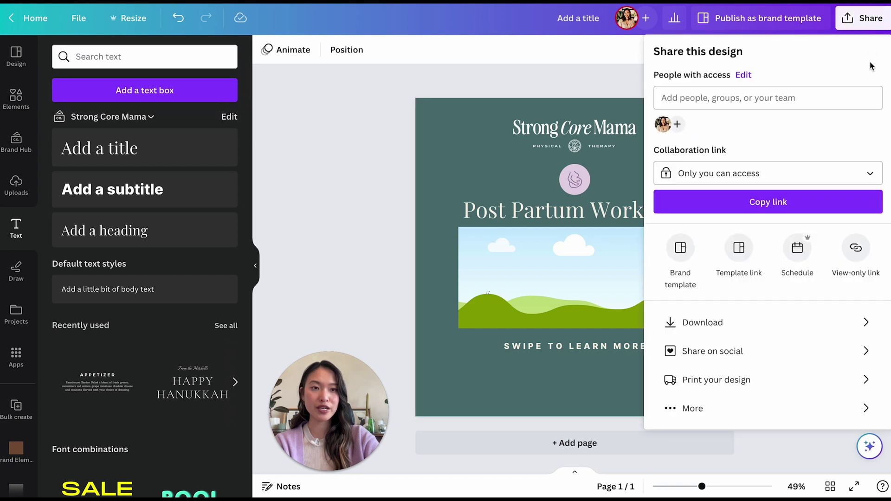
click(575, 100)
click(761, 29)
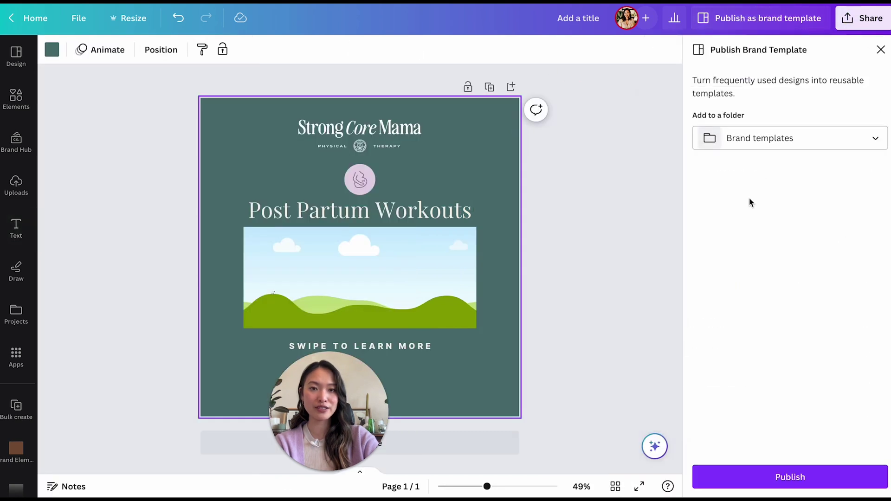
click(769, 141)
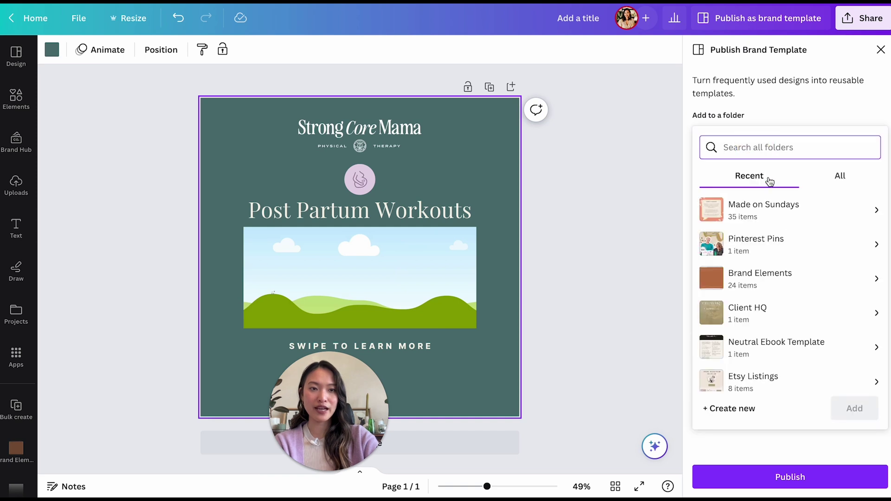
click(783, 117)
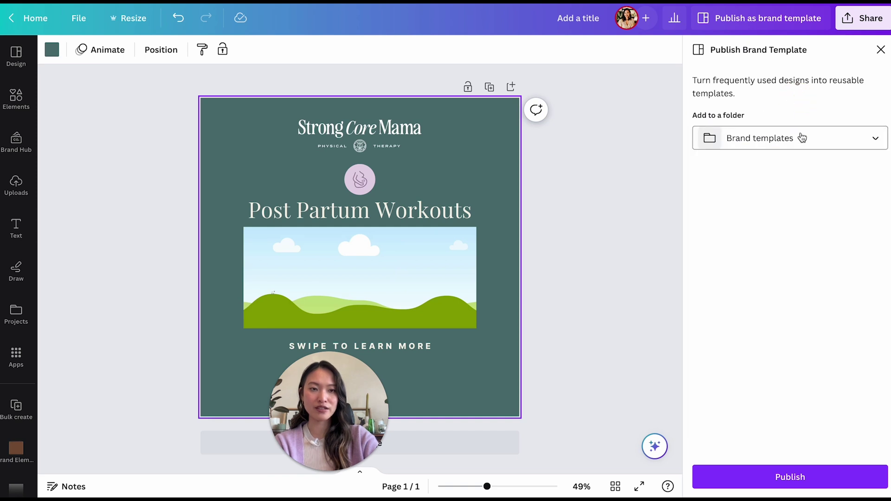
click(770, 481)
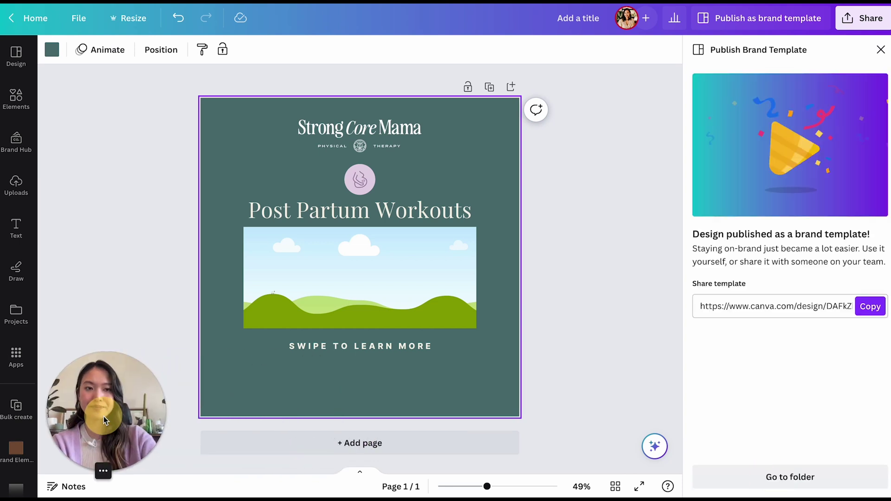
click(605, 210)
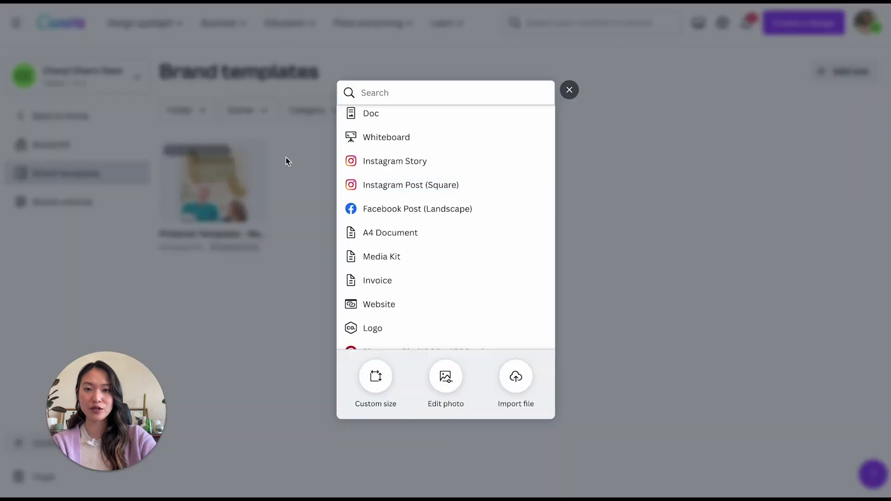
Rename the new Instagram Post brand template to 'STRONG CORE MAMA INSTAGRAM POST TEMPLATES'.
click(286, 161)
click(53, 117)
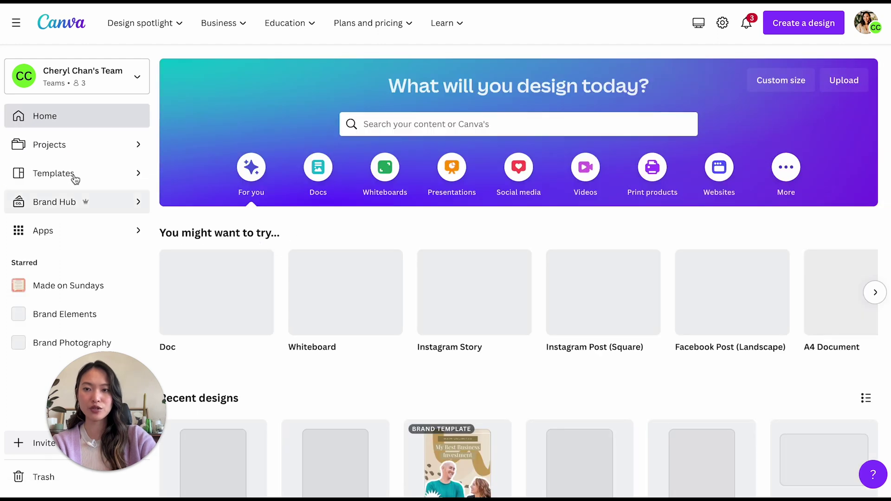
click(77, 202)
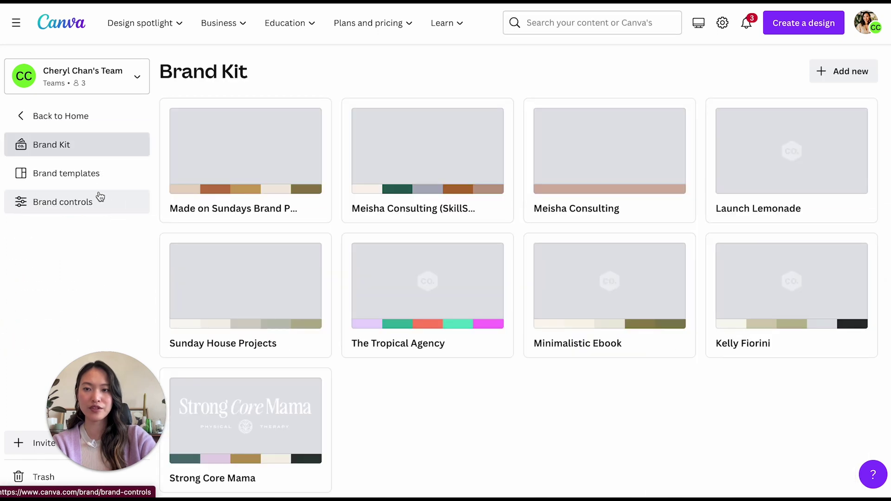
click(84, 173)
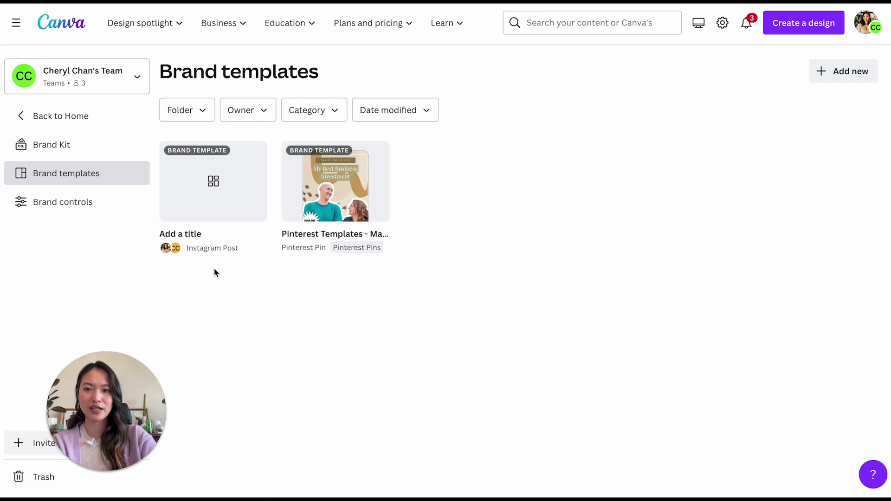
key(super+r)
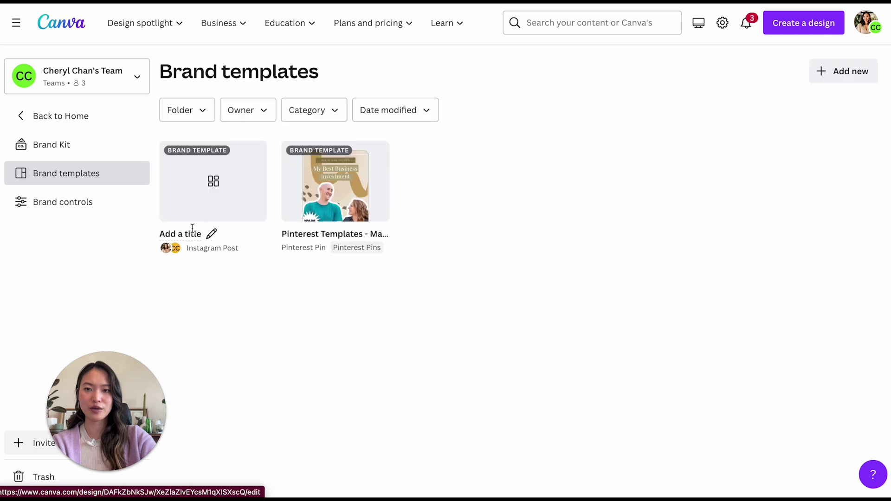
click(189, 230)
text(STA)
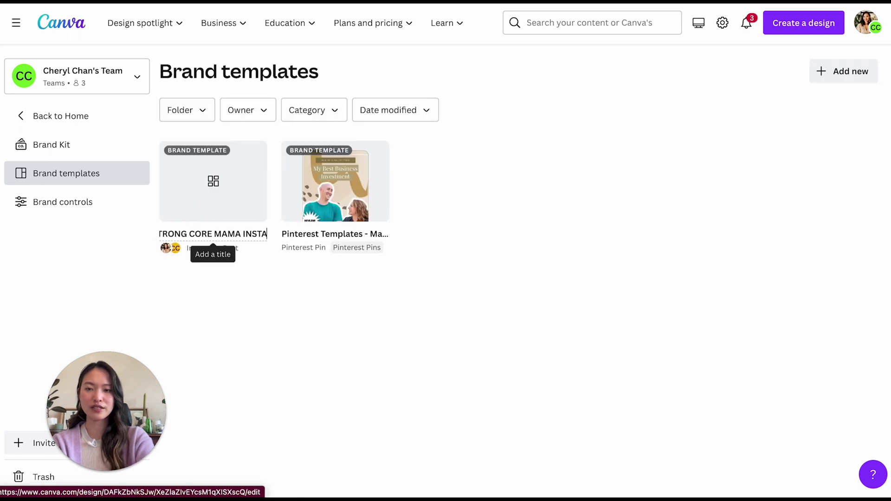
text(GRAM POST TEMPLATES)
click(266, 344)
Preview the Strong Core Mama template to start a new design from it.
click(218, 190)
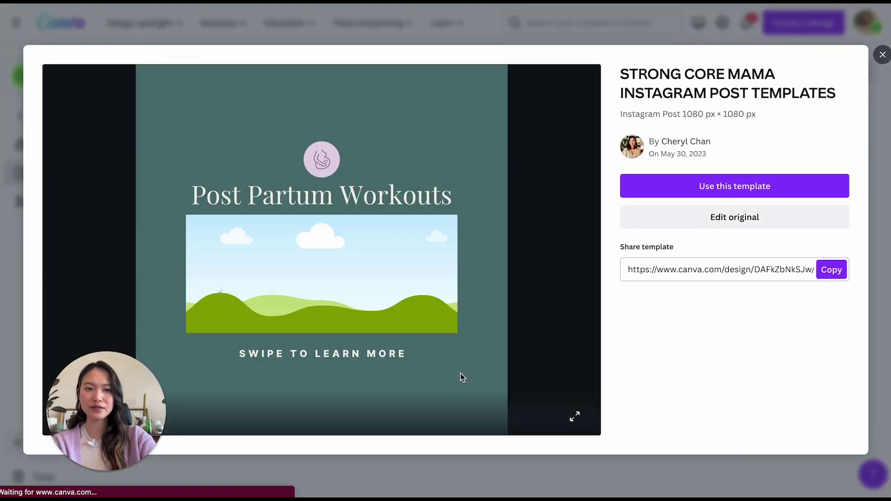
click(882, 240)
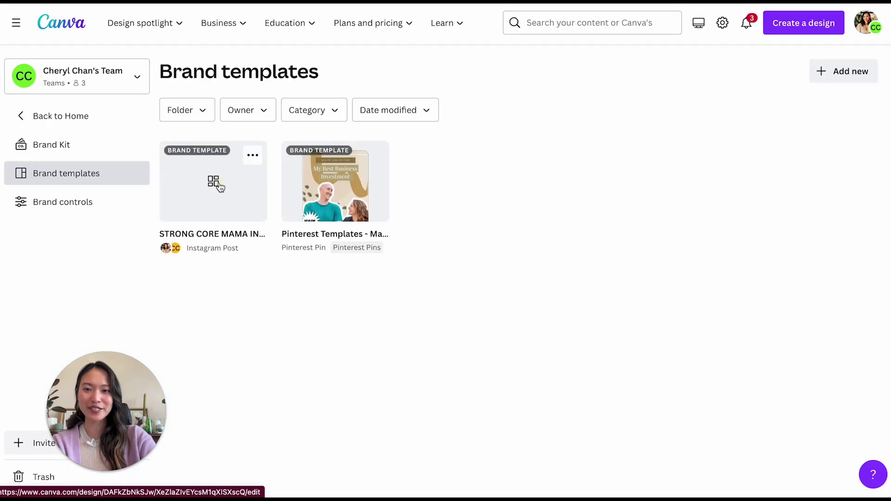
click(215, 181)
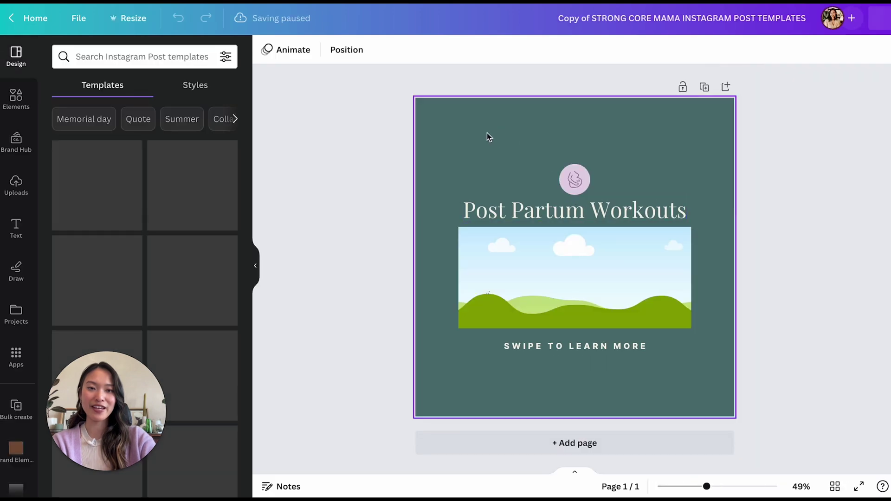
Select the copied post's page and bring up the brand kit colour palette.
click(452, 135)
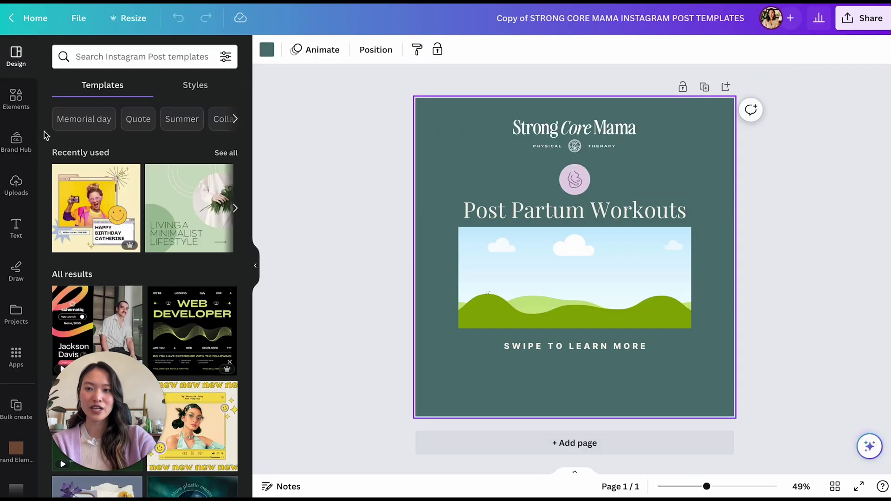
click(16, 142)
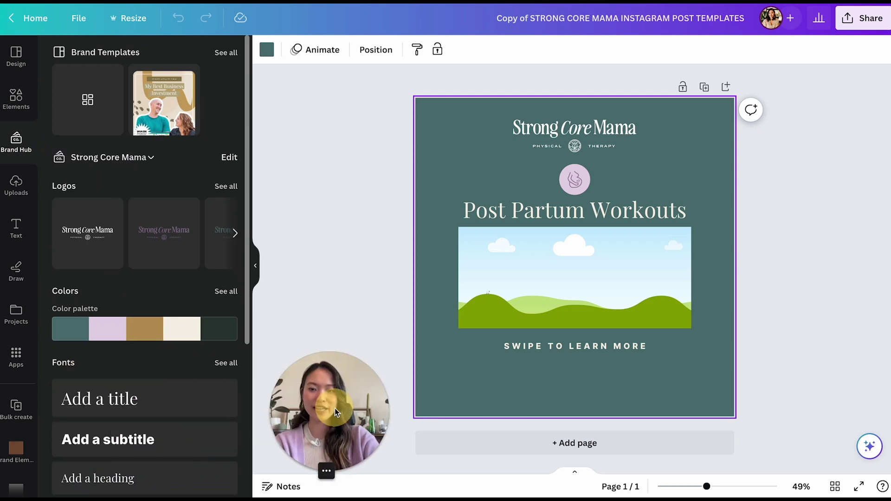
scroll(84, 349, down, 5)
scroll(85, 350, up, 2)
scroll(85, 347, up, 3)
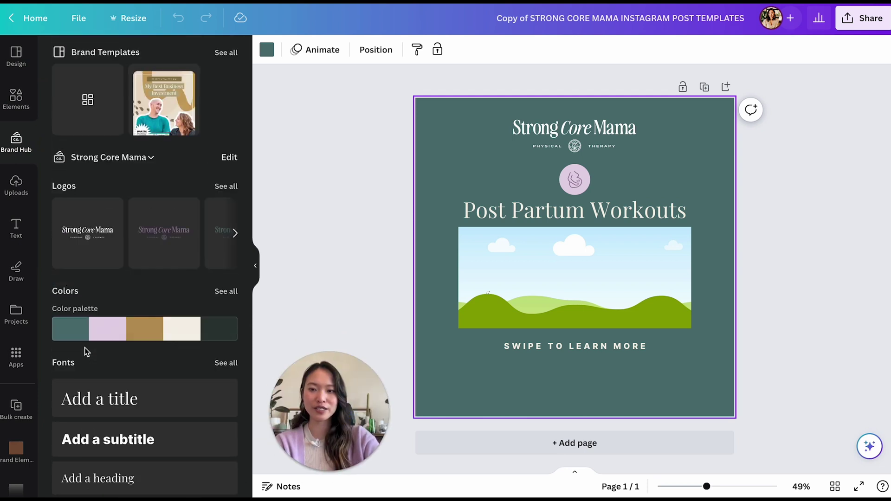
scroll(160, 305, down, 5)
scroll(162, 257, up, 3)
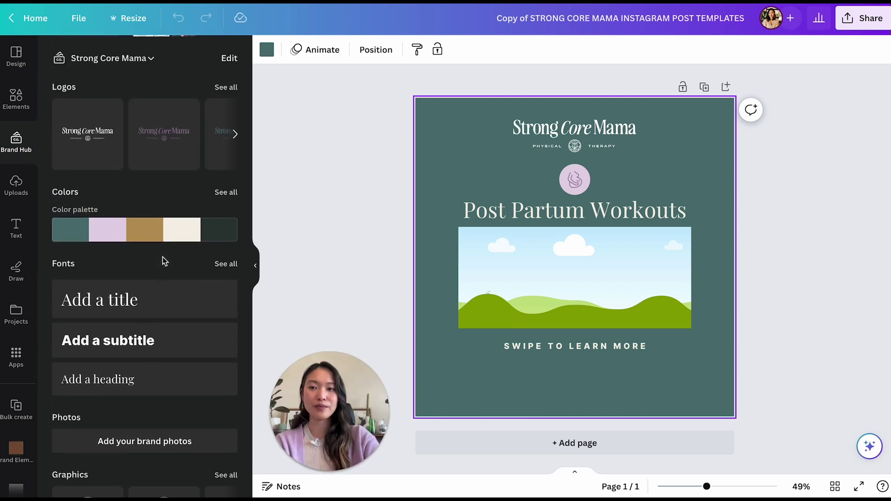
mouse_move(137, 236)
Shuffle the brand colours repeatedly until the post has a cream background with dark teal text.
click(146, 236)
click(146, 236)
click(145, 236)
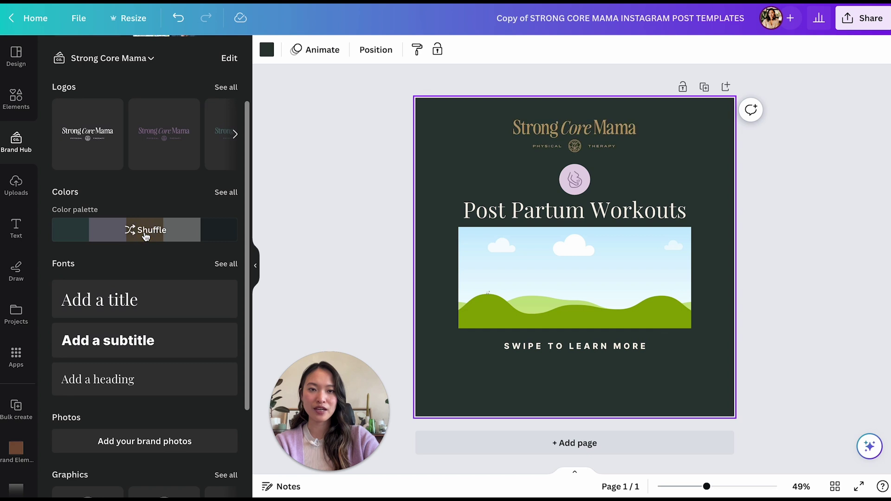
click(145, 235)
click(146, 236)
click(145, 236)
click(145, 236)
click(146, 236)
click(146, 236)
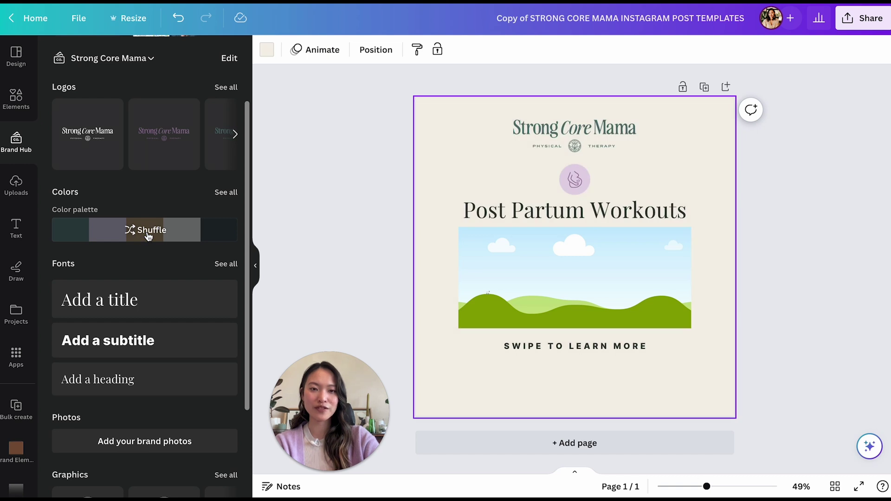
click(148, 236)
click(149, 237)
click(150, 237)
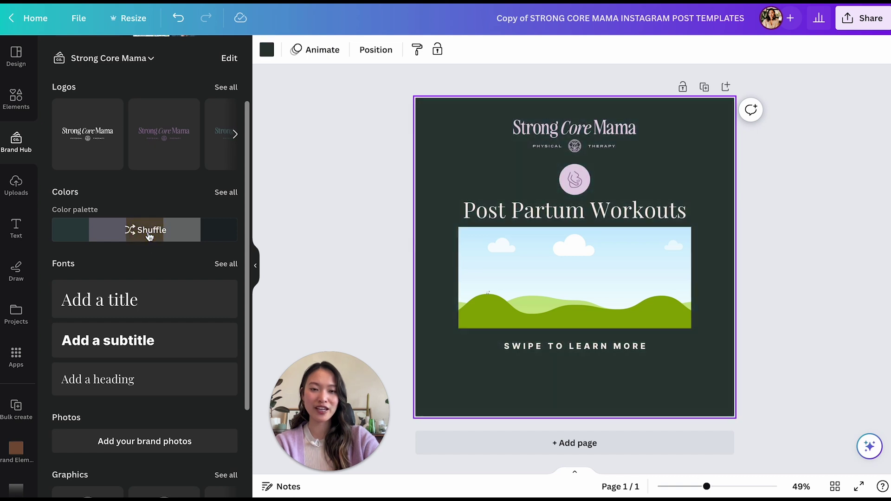
click(149, 237)
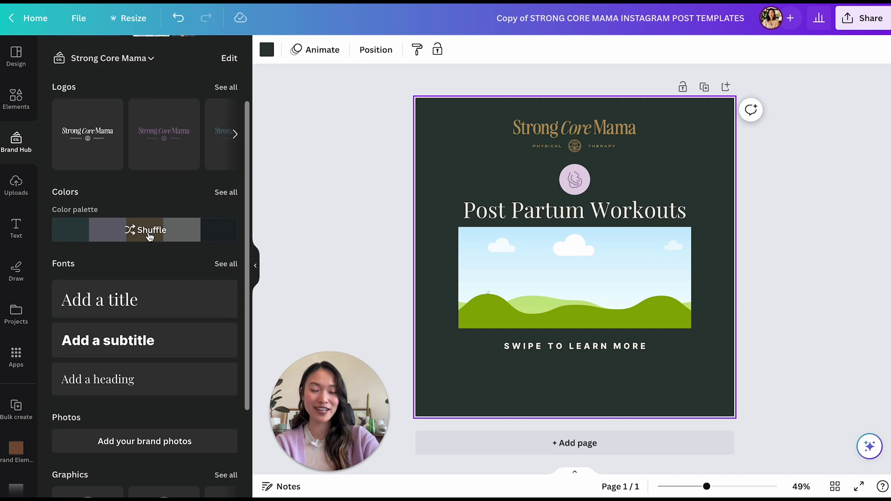
click(149, 237)
click(149, 237)
click(149, 237)
click(150, 237)
click(150, 237)
click(150, 237)
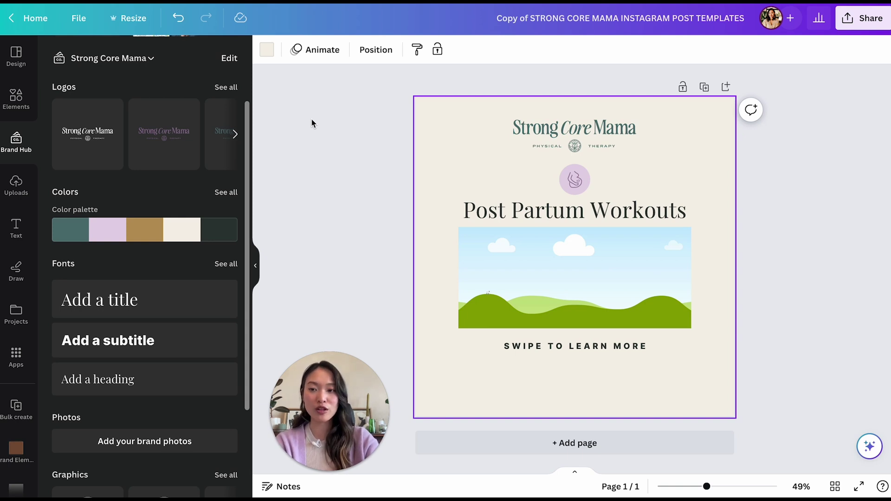
Deselect the page and collapse the brand kit panel to show the cream post alone.
click(333, 235)
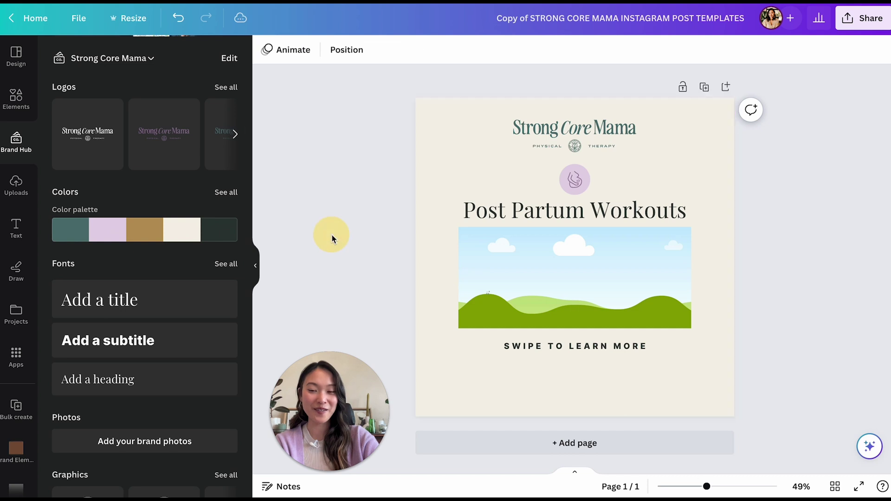
click(258, 268)
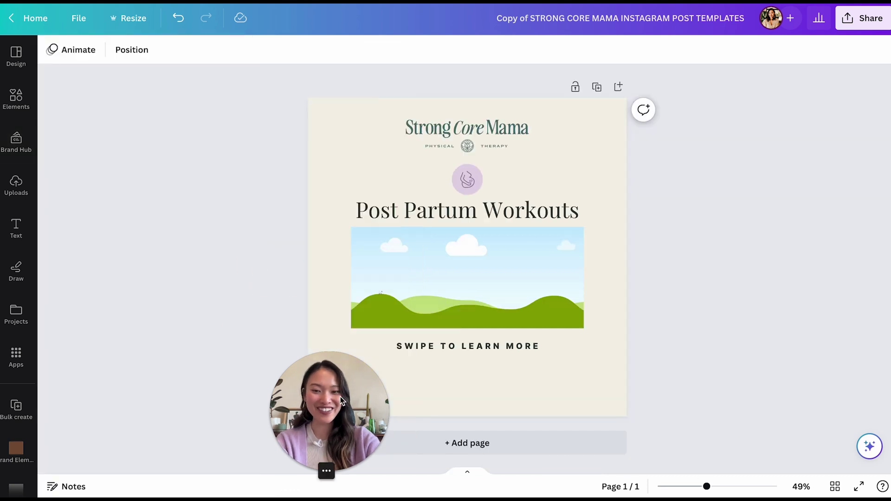
drag(339, 395, 144, 136)
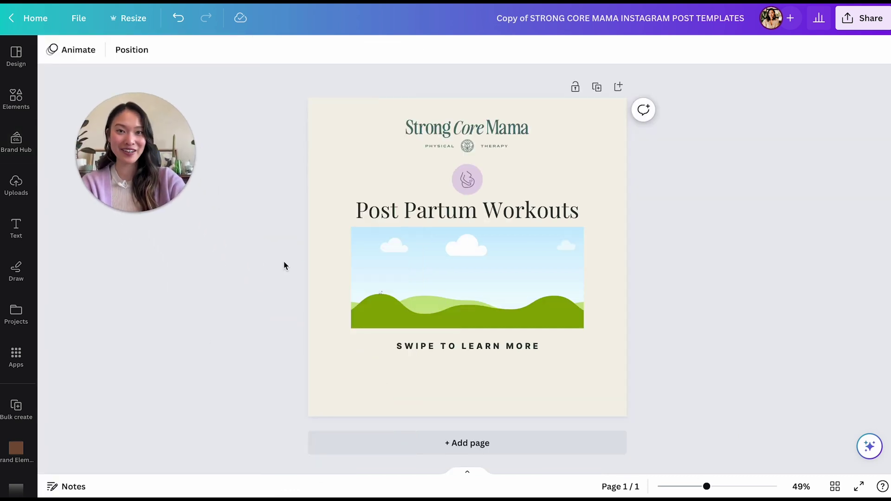